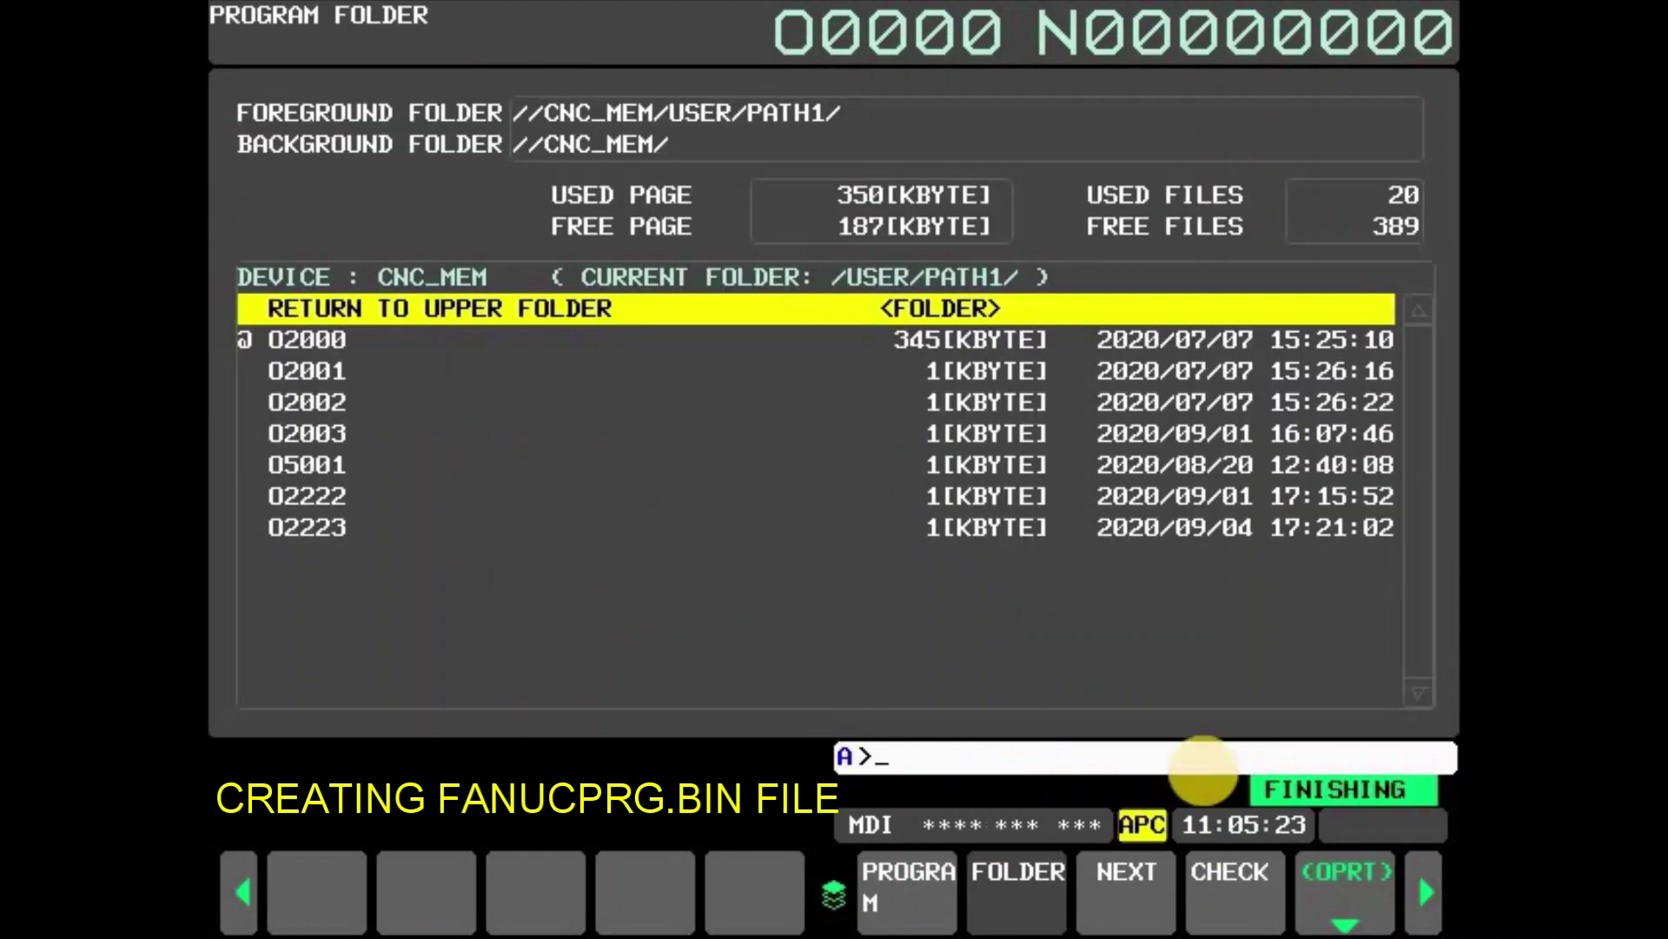
Step: Change the program folder's device from CNC memory to the memory card file list
click(1356, 874)
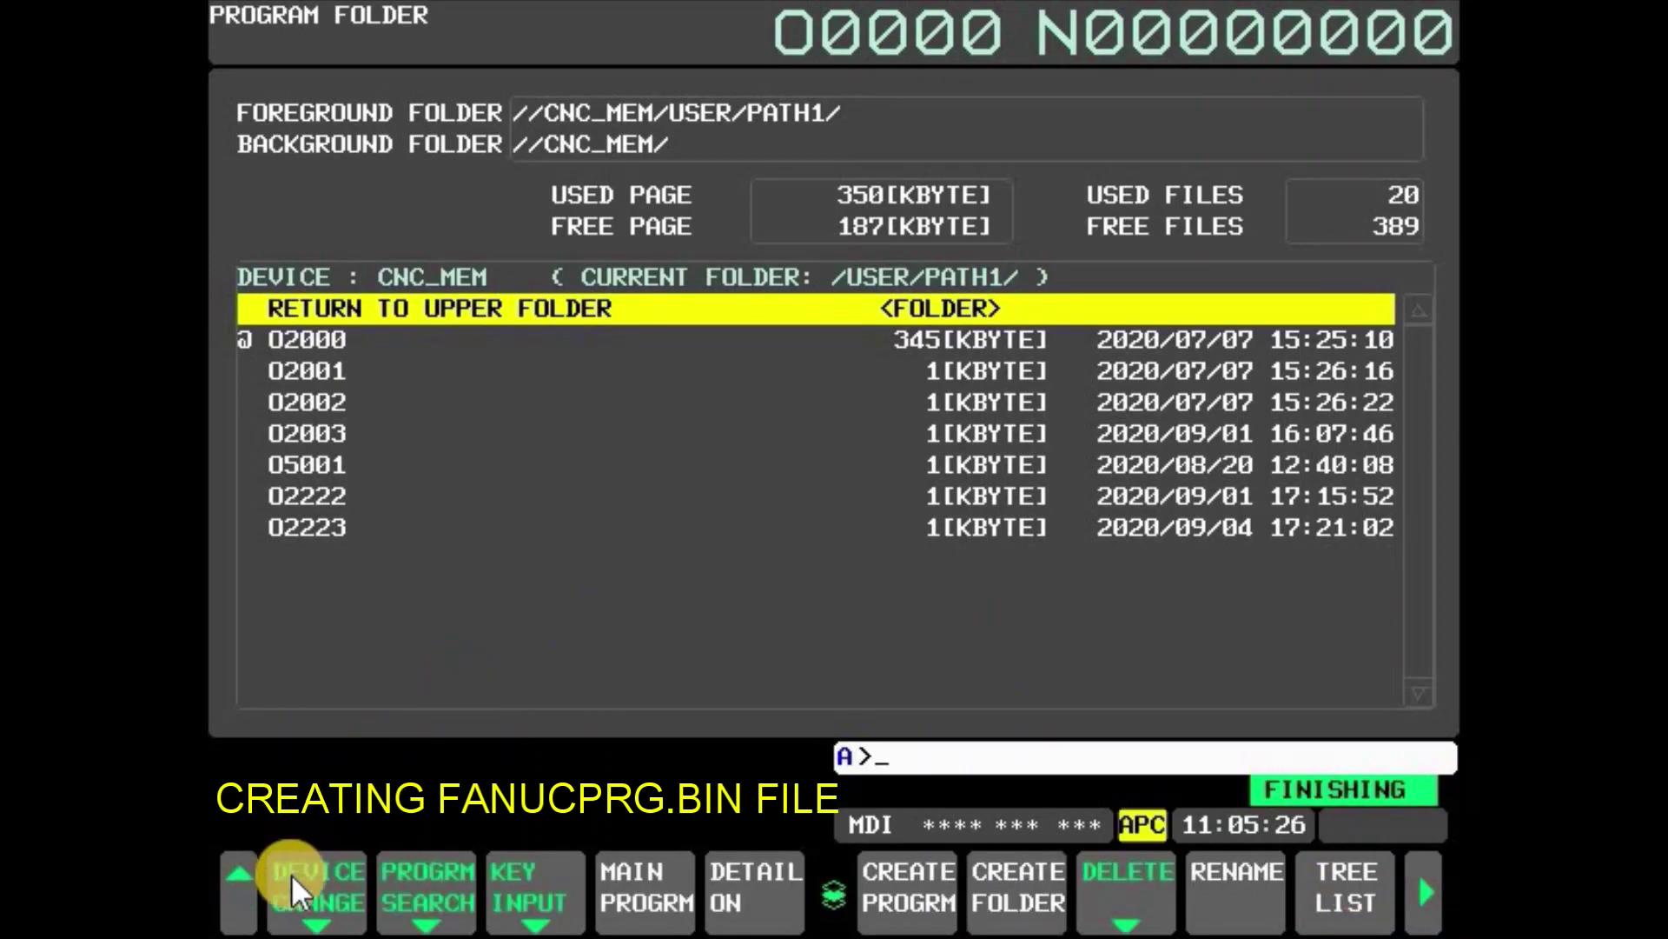
click(290, 883)
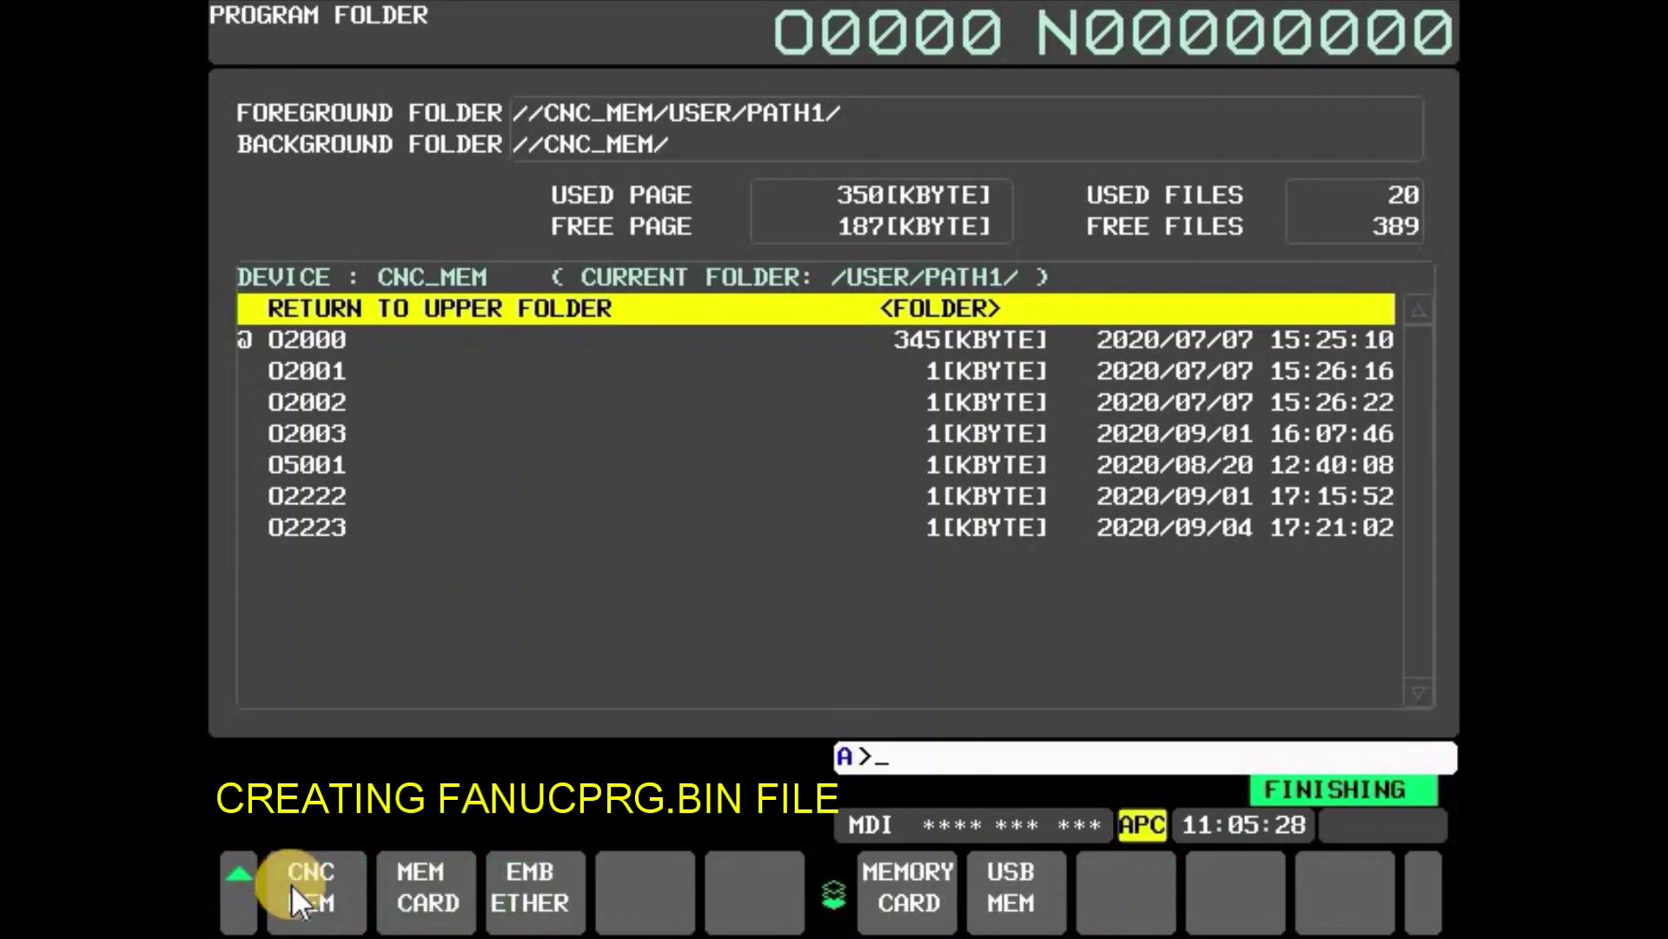
click(908, 884)
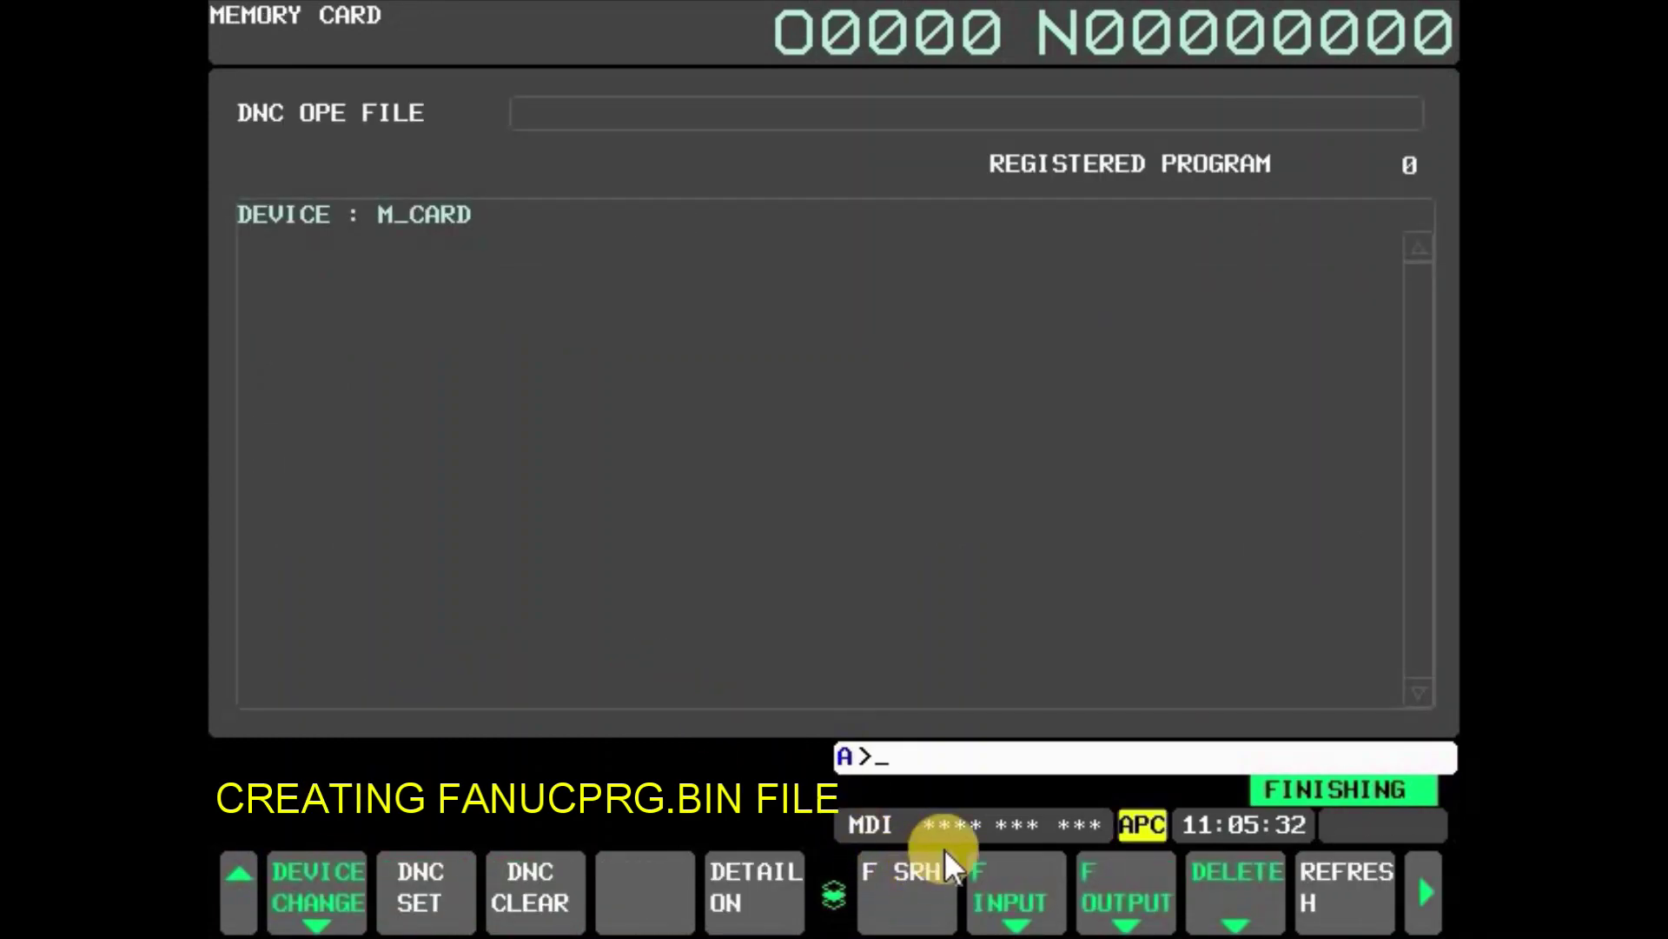
Step: Create the program storage file FANUCPRG.BIN on the memory card with a size of 100 MB
click(1425, 900)
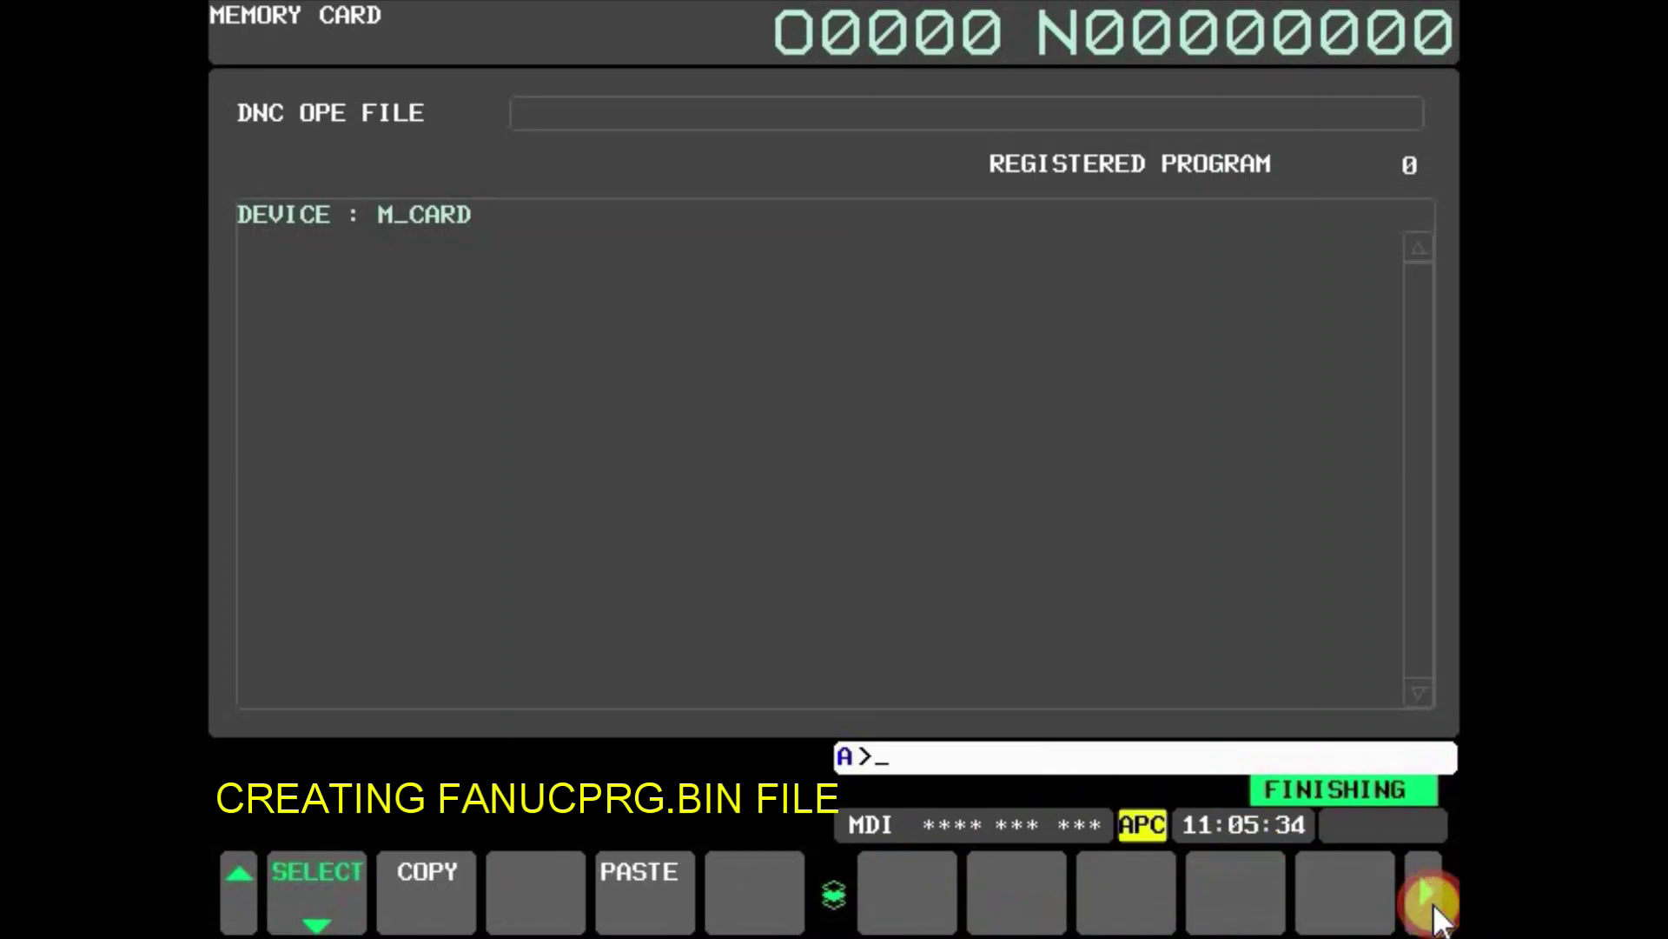
click(1425, 900)
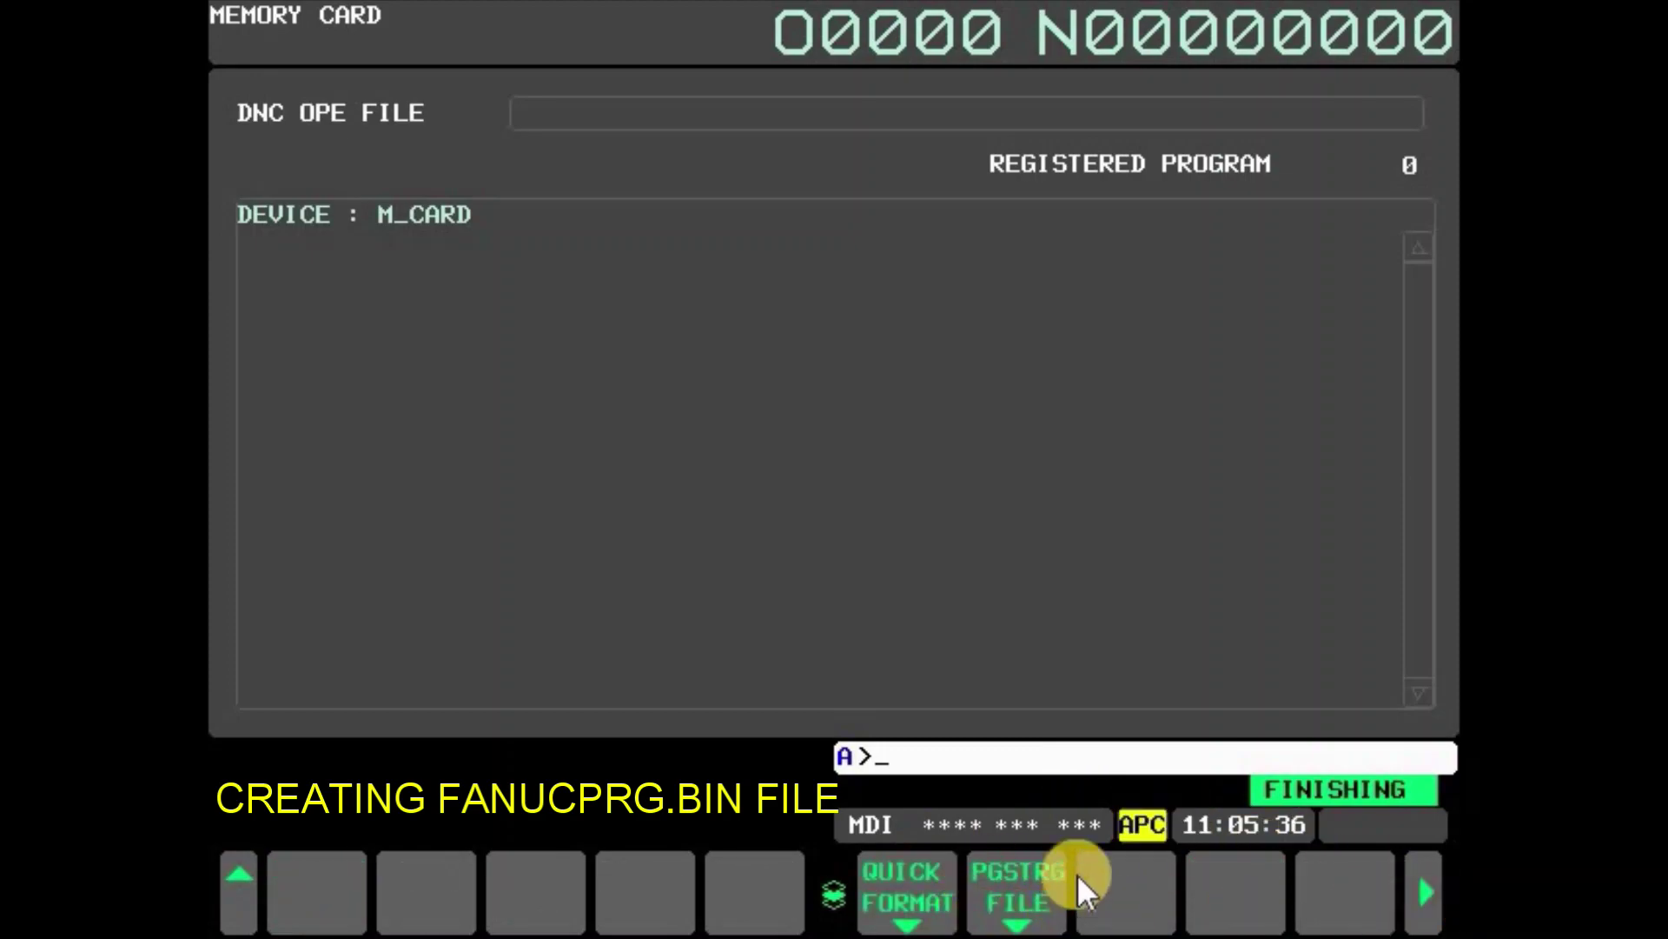
click(1017, 889)
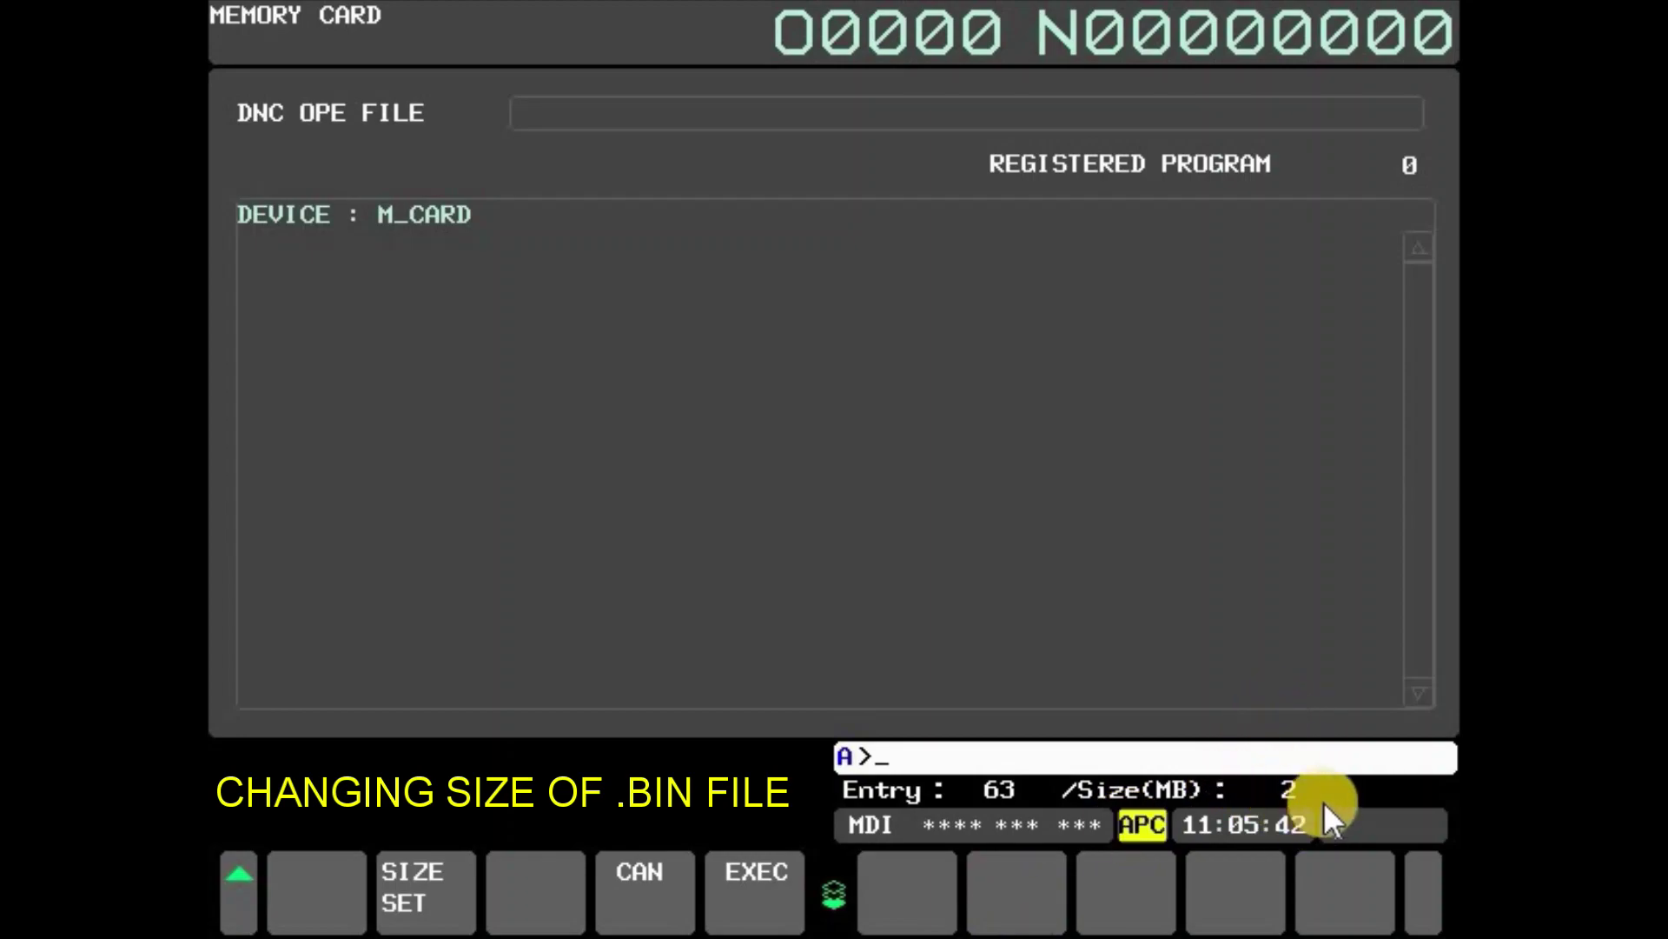
text(100)
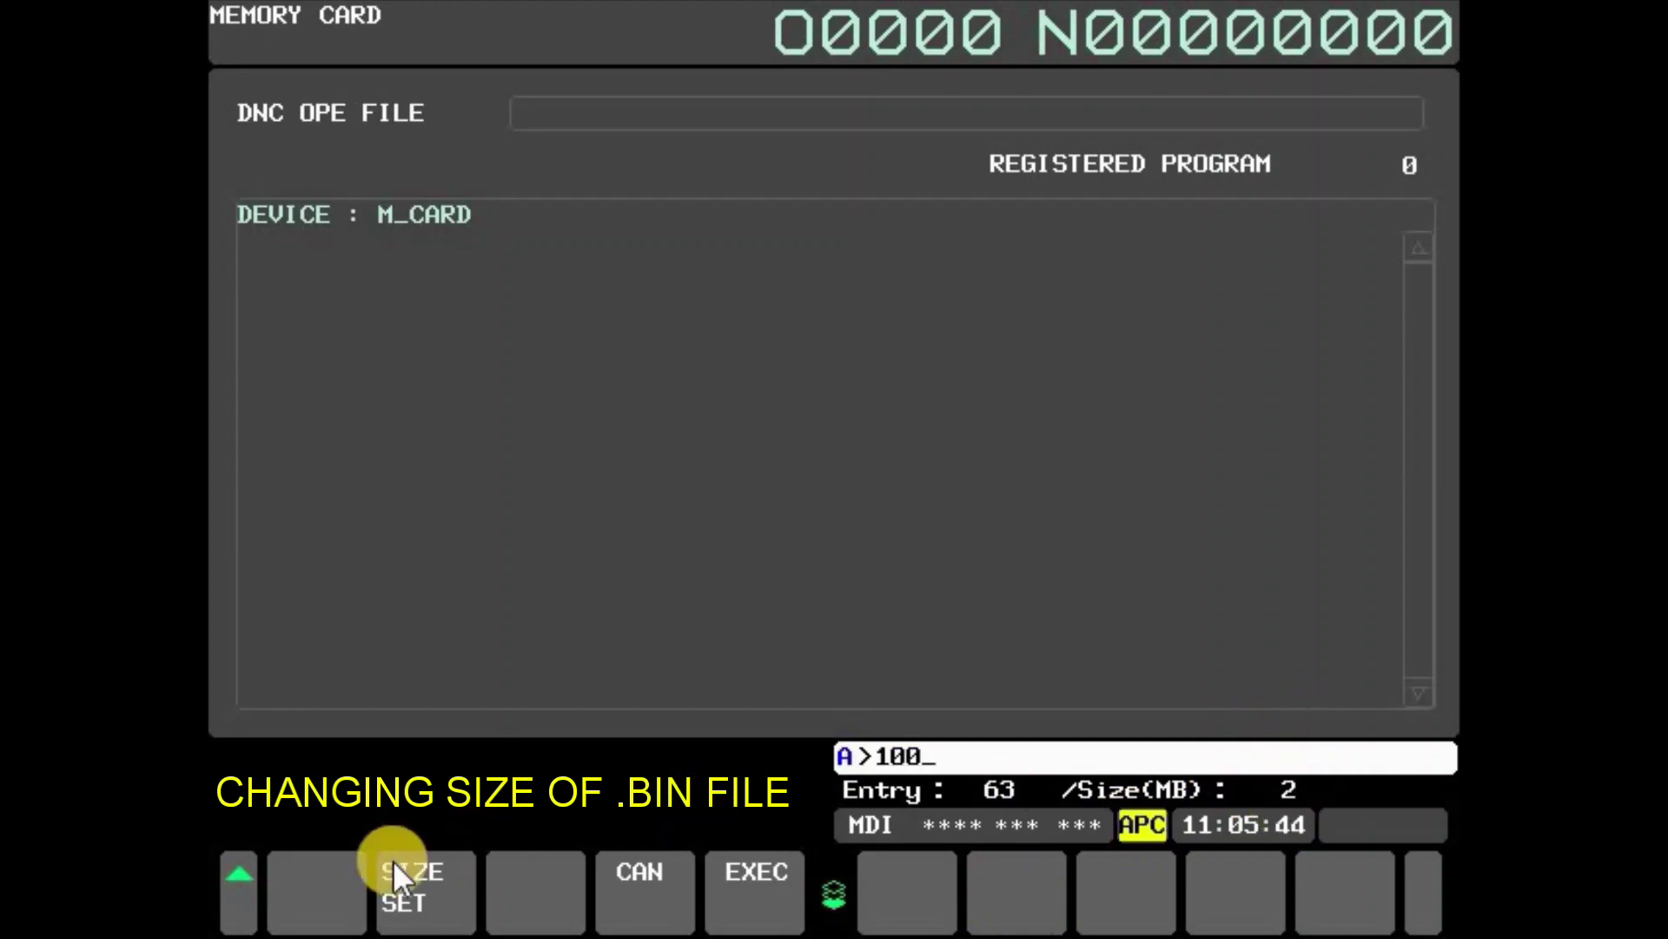
click(409, 886)
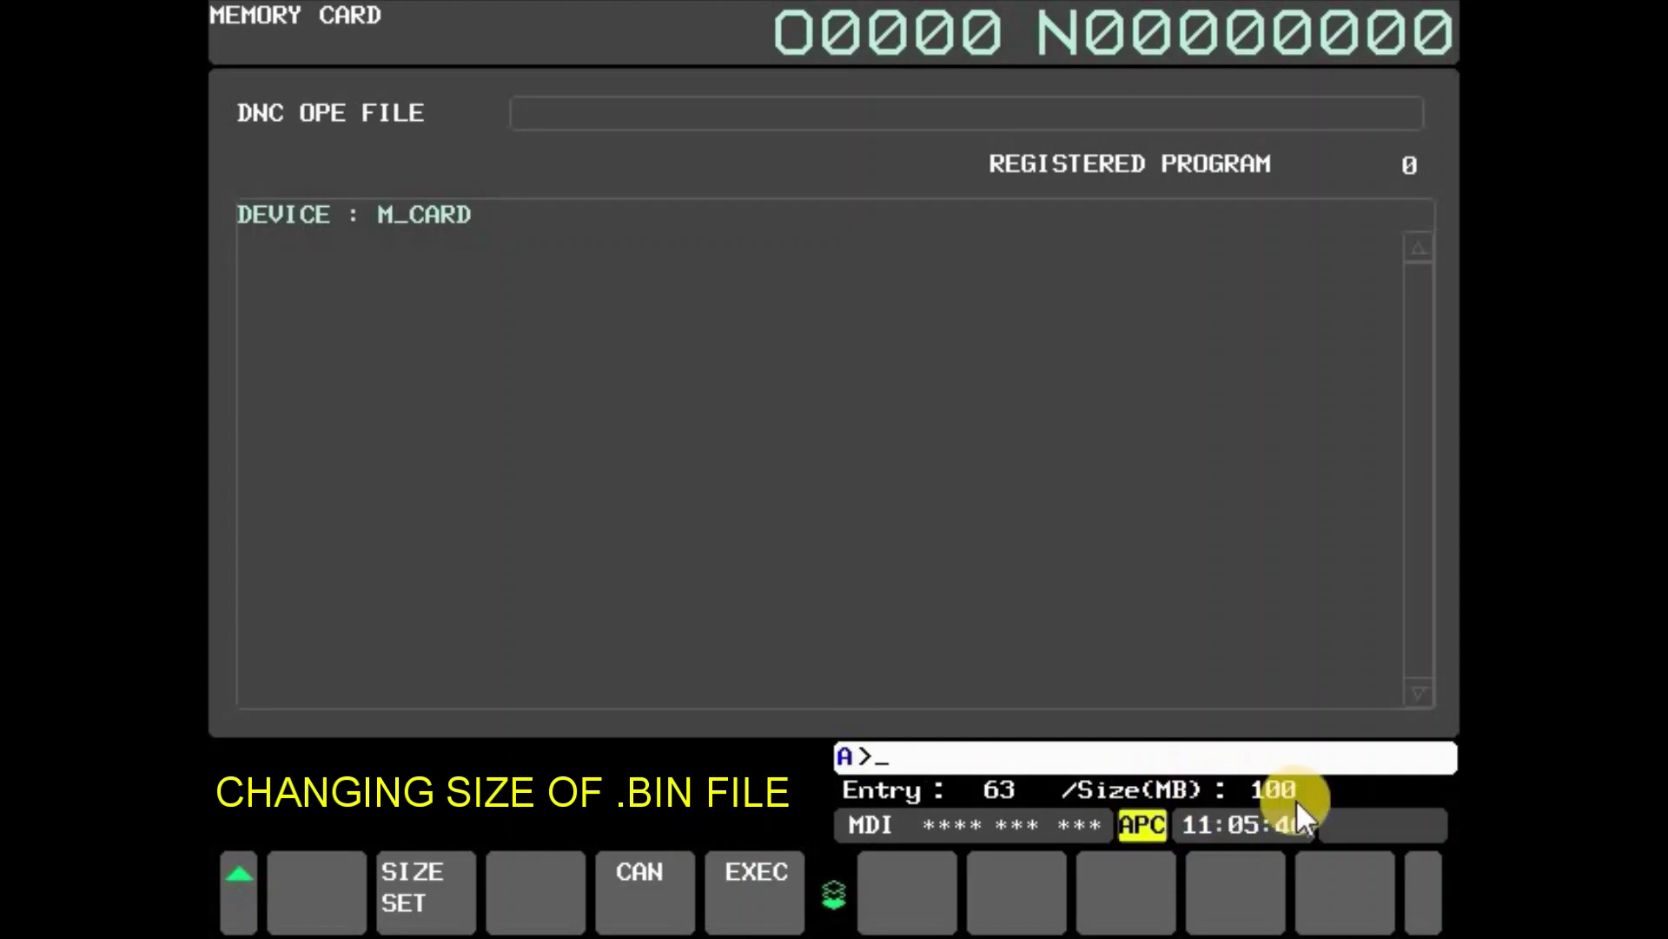
click(772, 908)
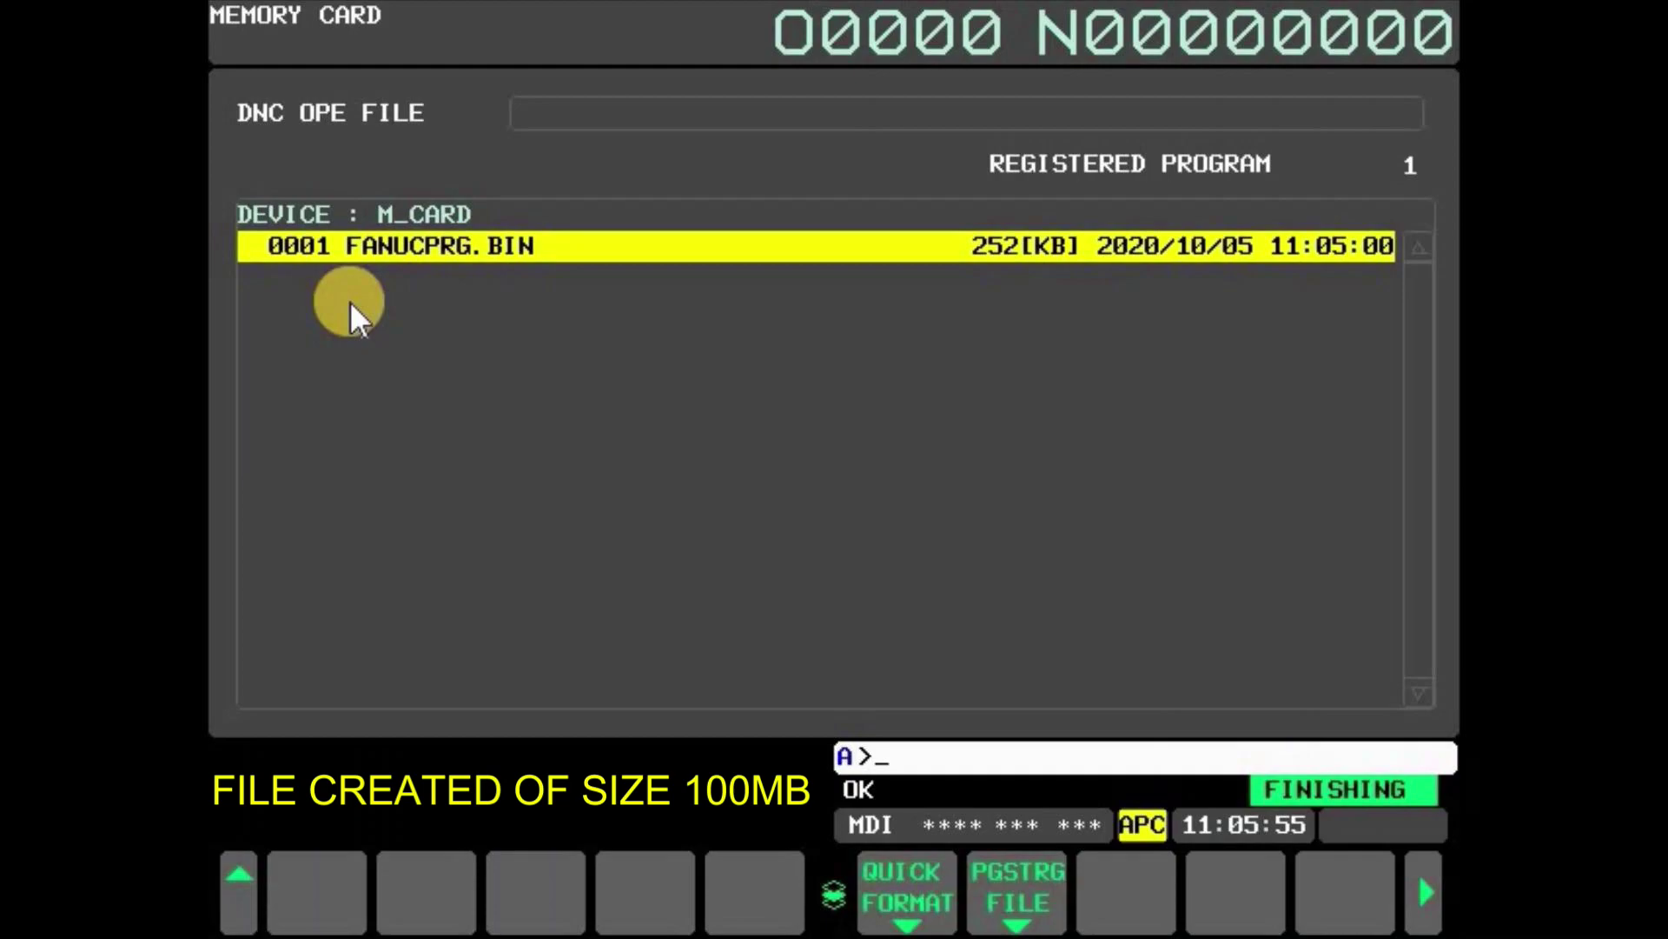
Step: Change the device to MEM CARD to display the contents of the FANUCPRG.BIN storage file
click(240, 874)
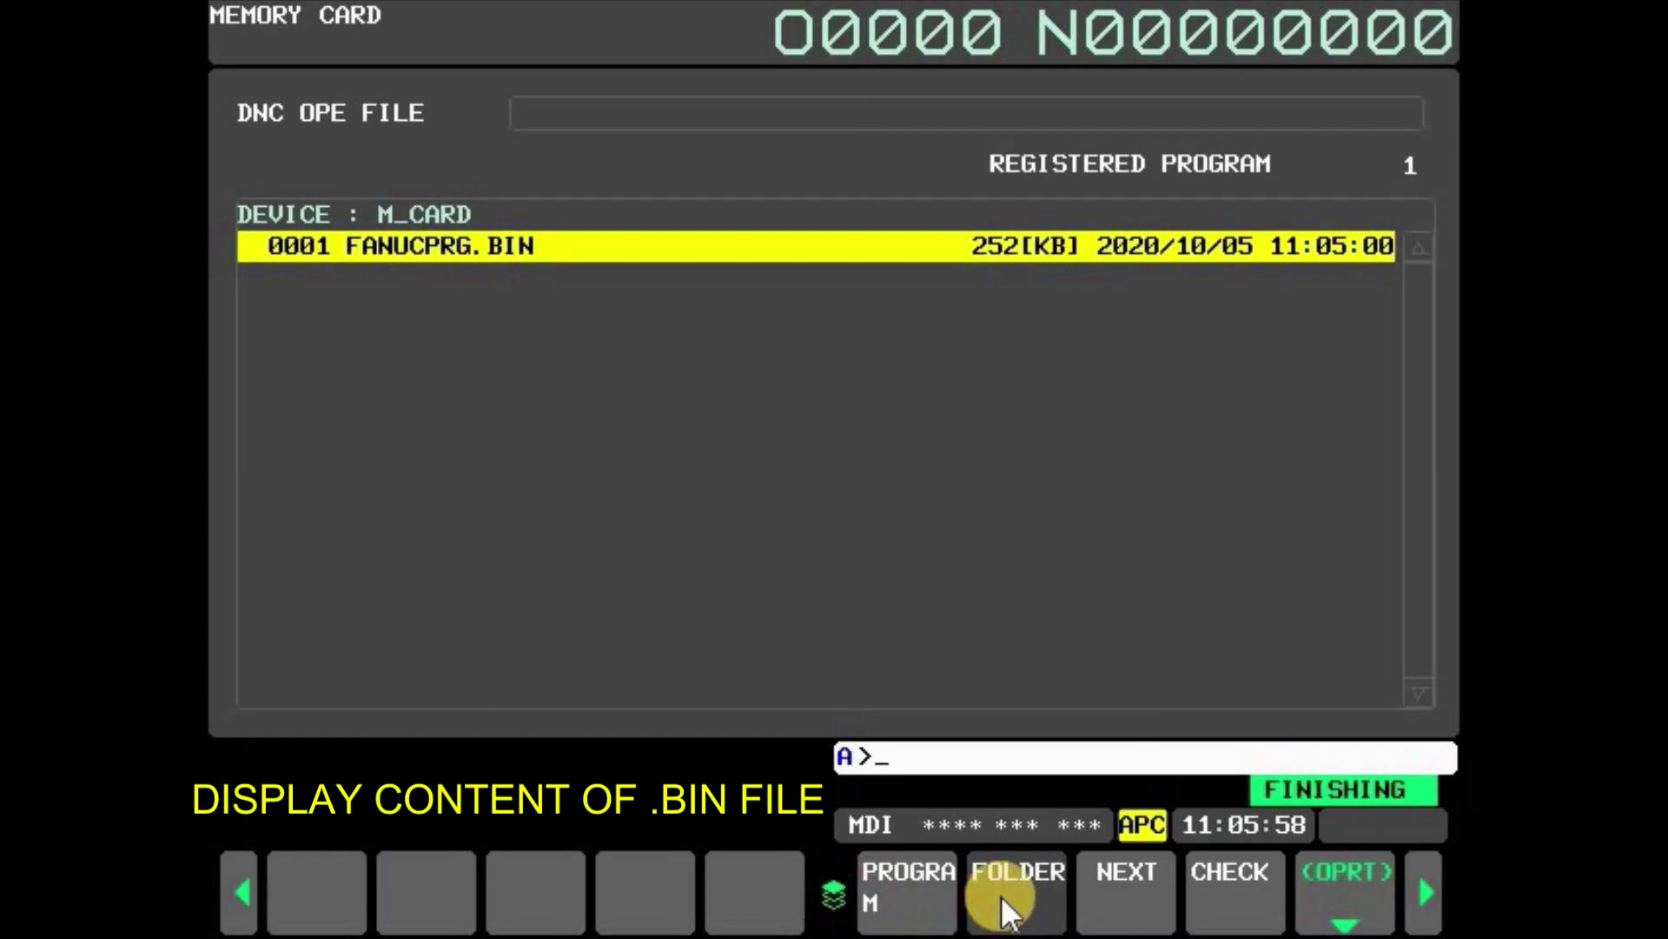
click(1345, 888)
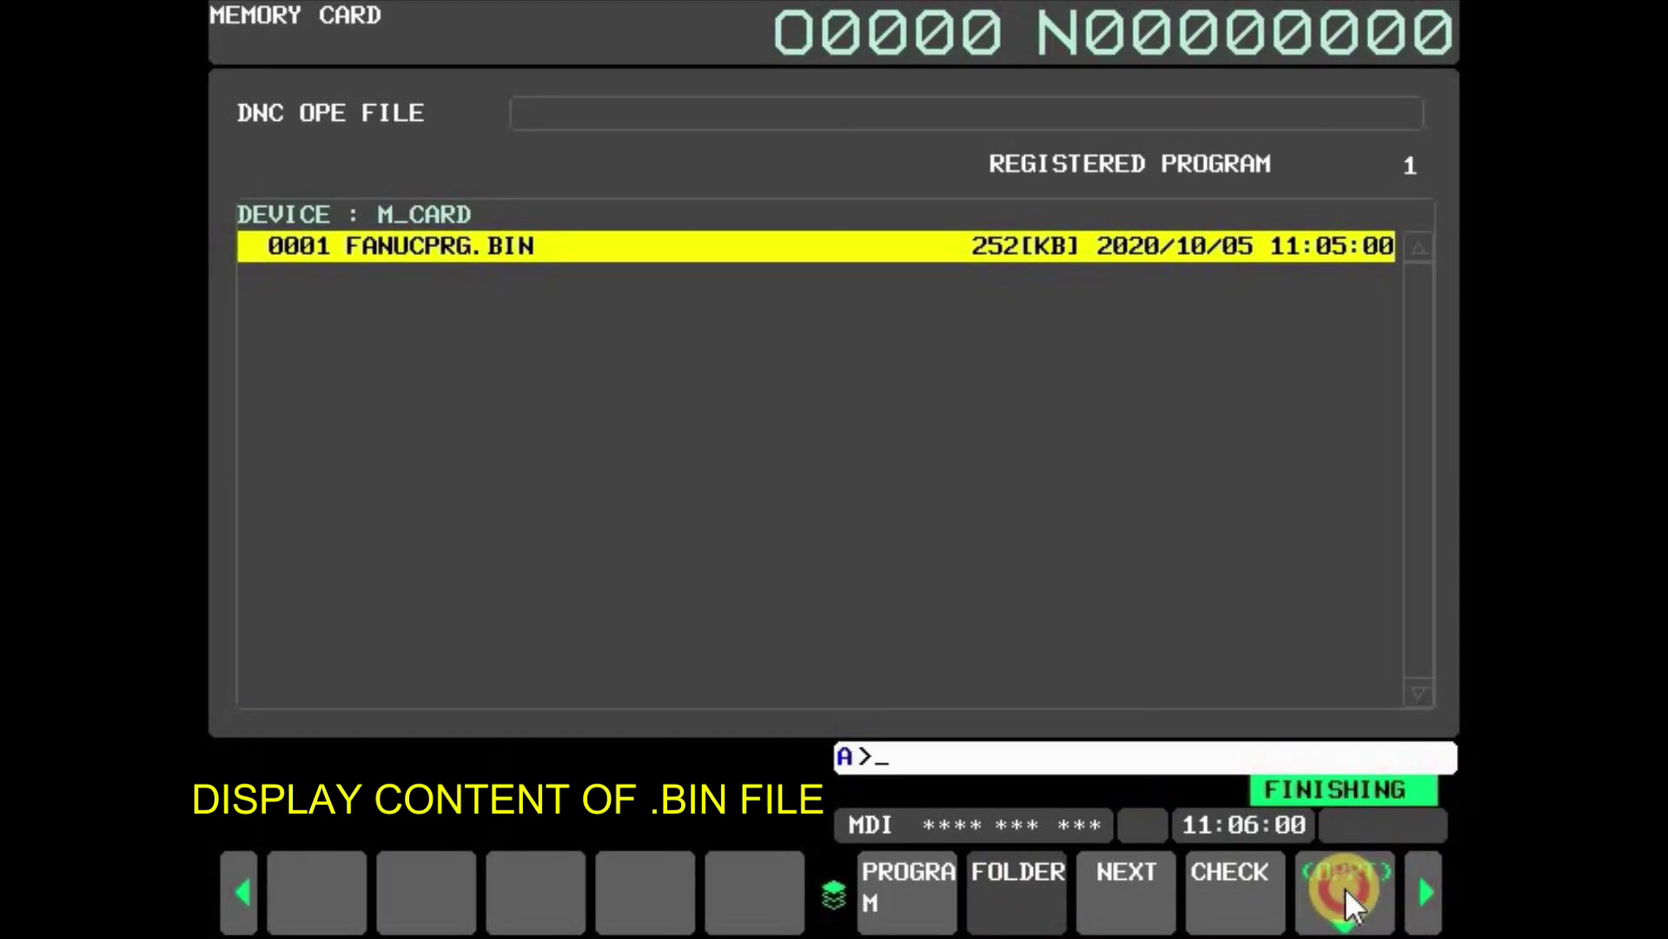
click(308, 893)
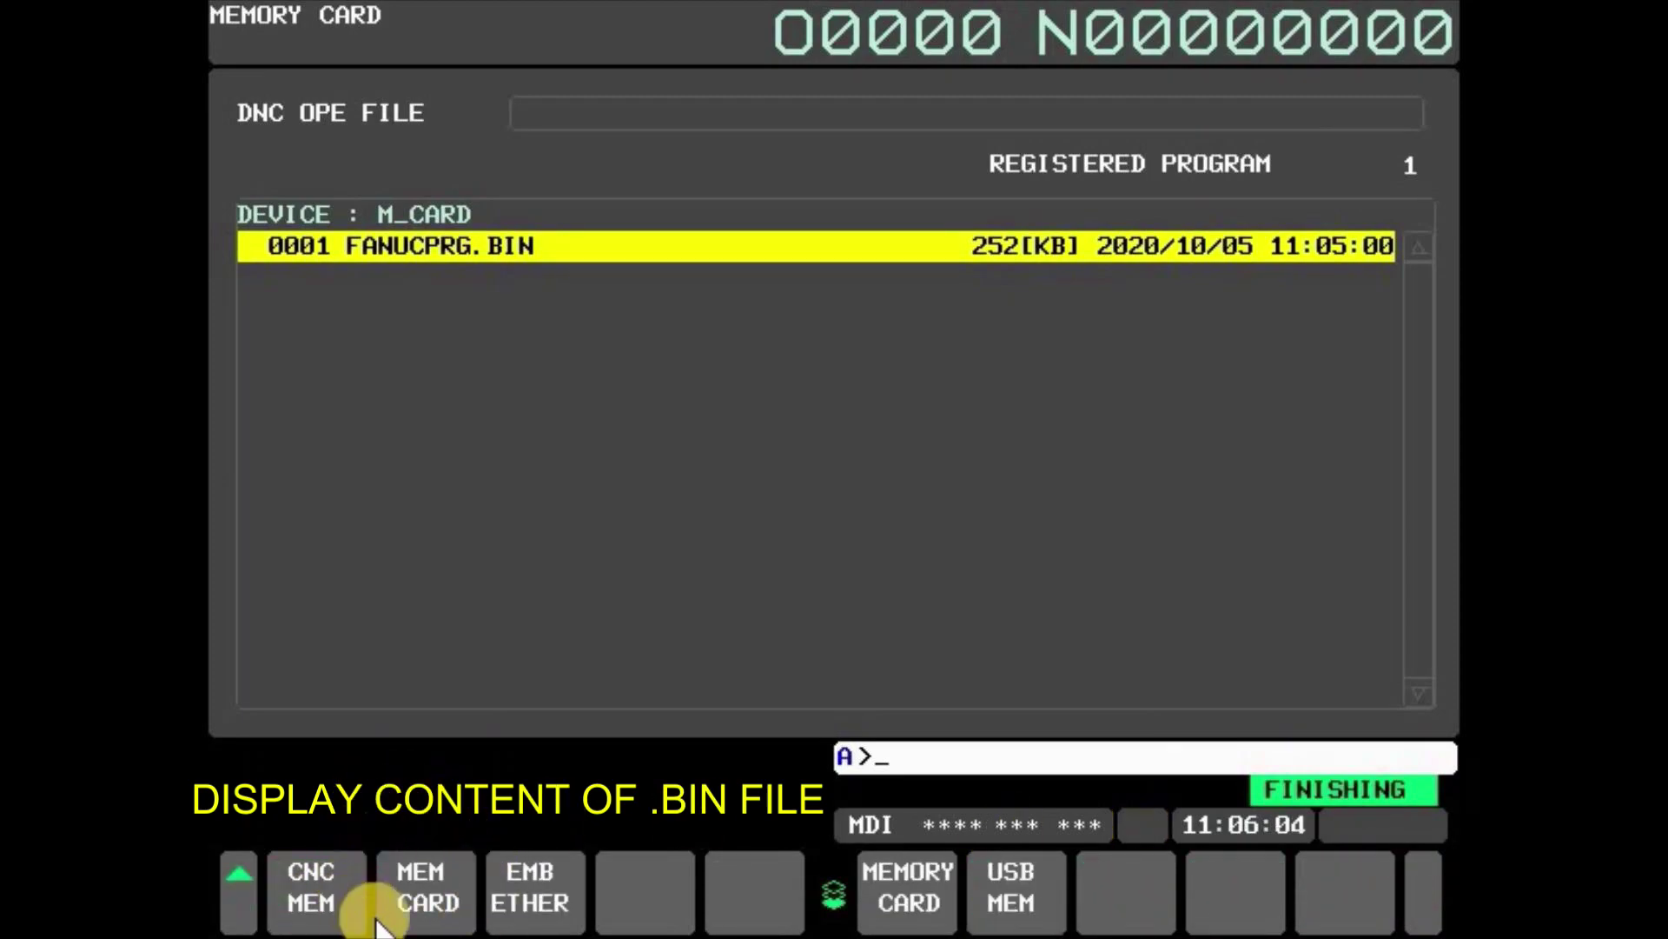
click(421, 903)
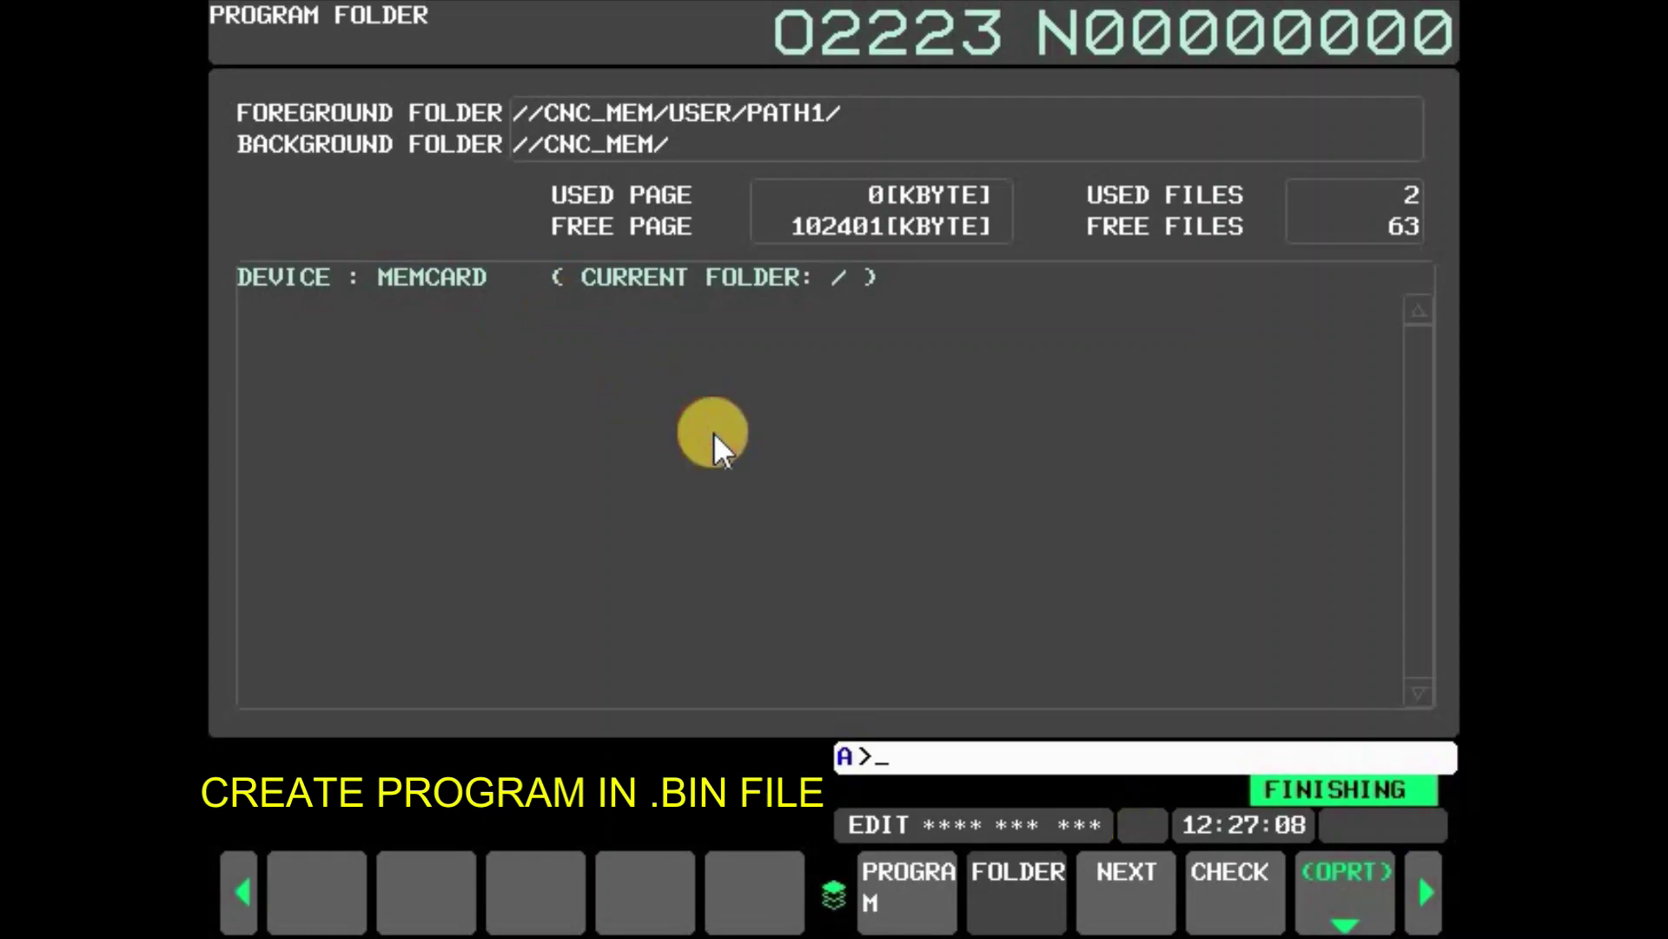
Step: Create two programs named O2000 and O2001 in the MEMCARD root folder
text(O)
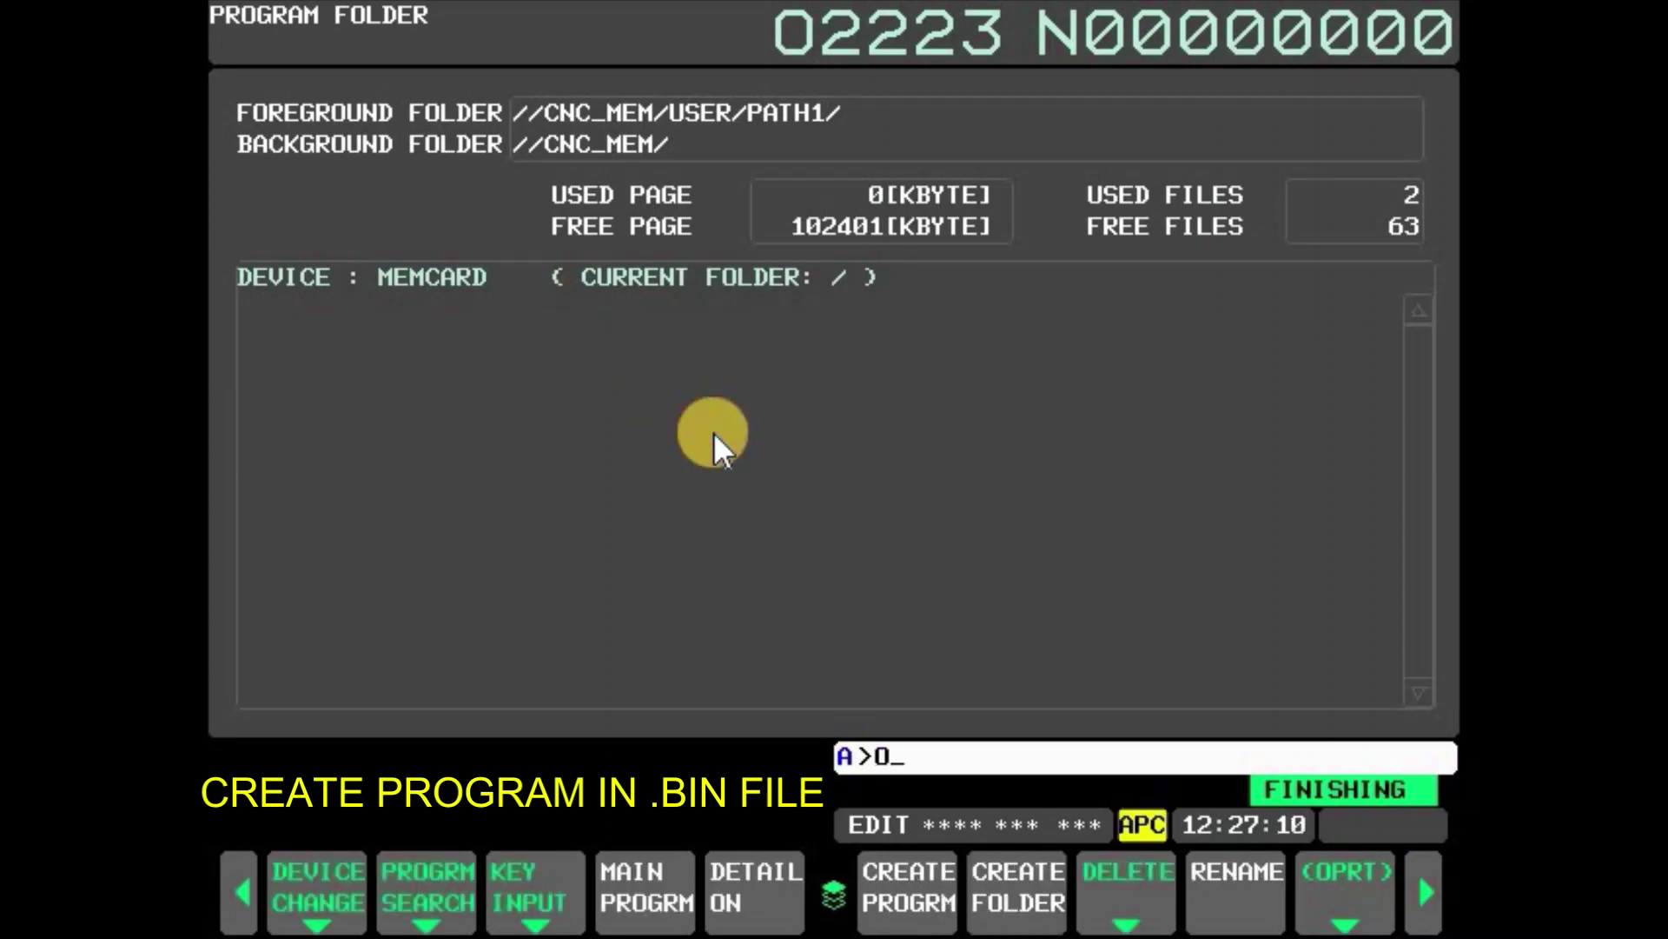
text(2000)
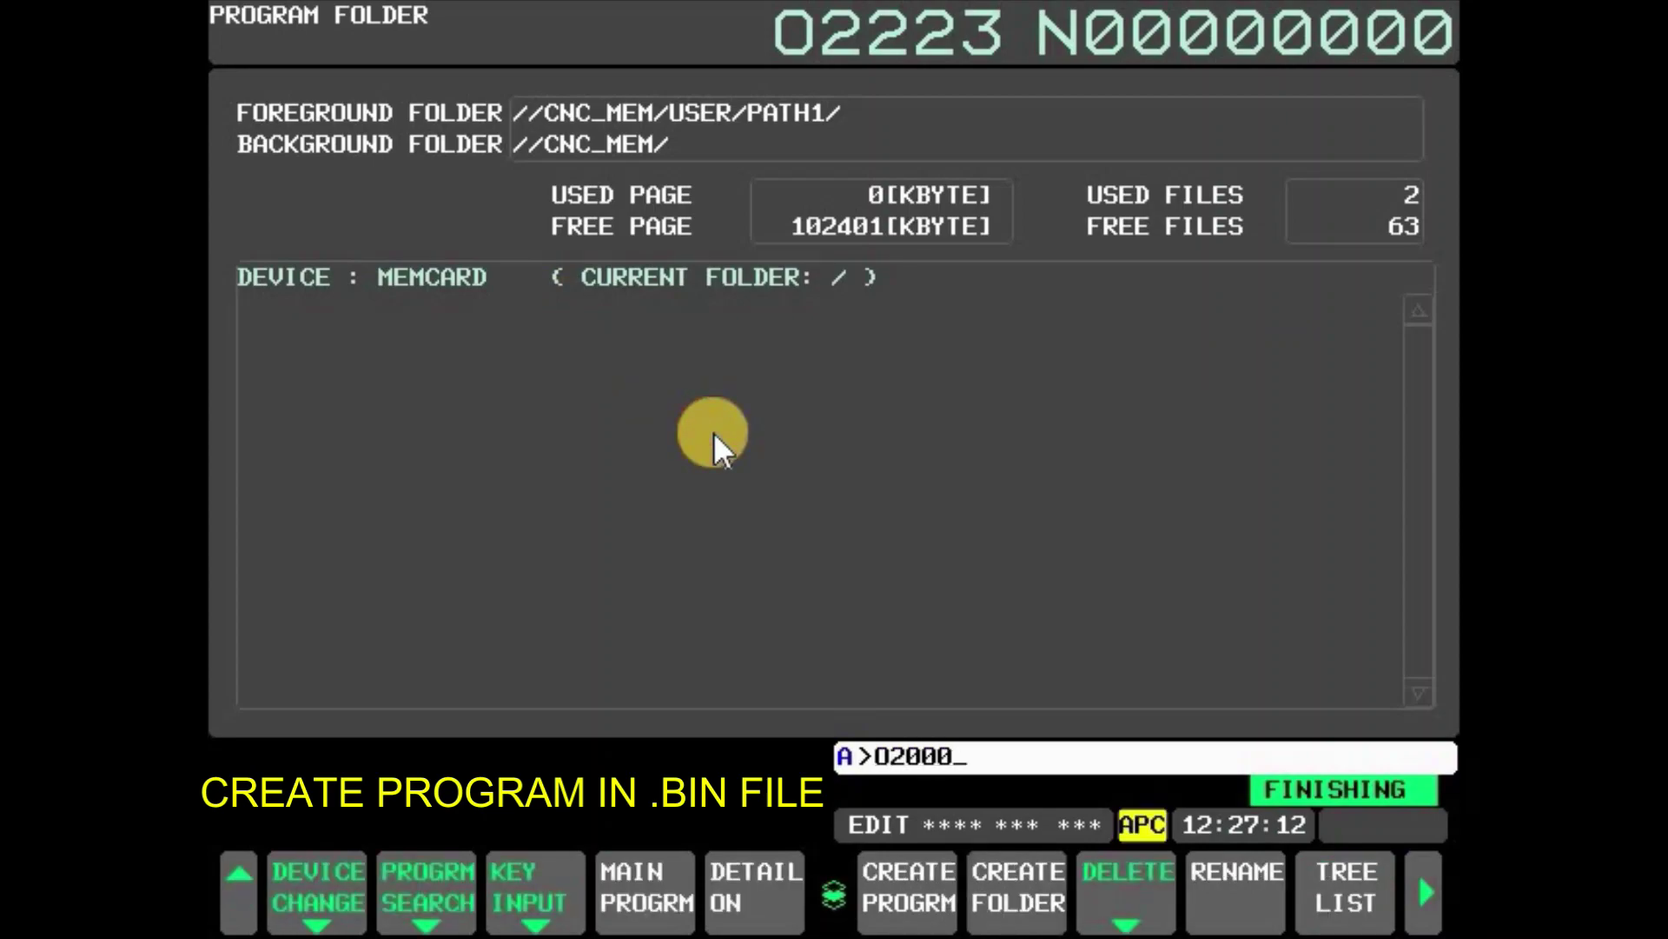
click(908, 895)
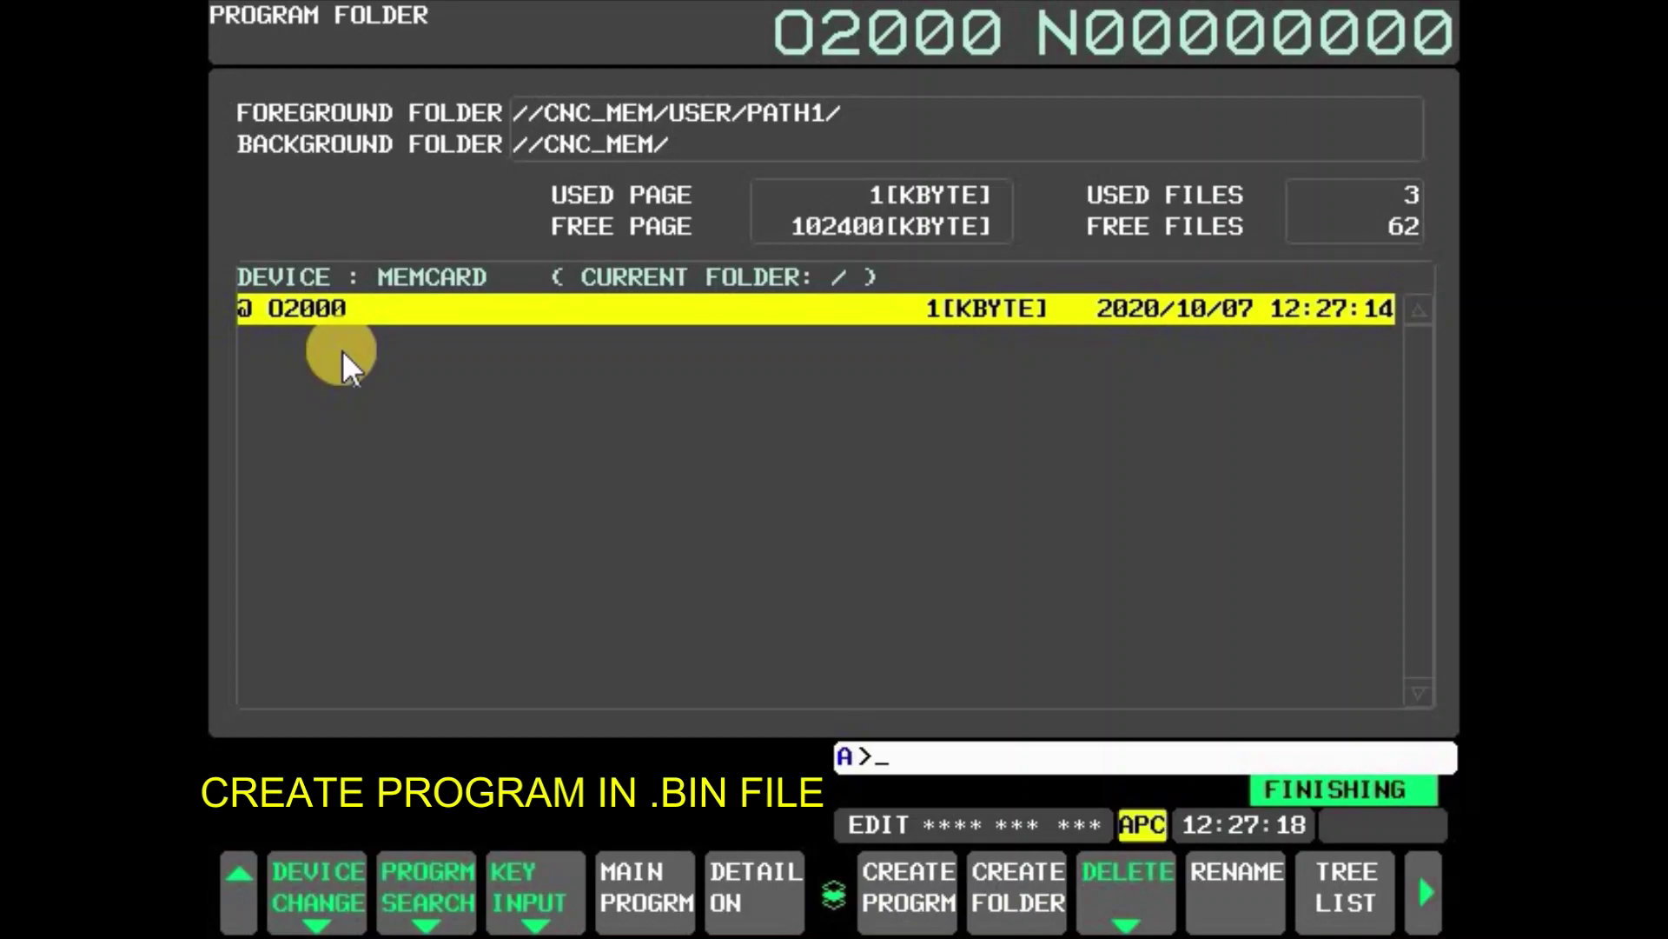
text(O2001)
click(886, 887)
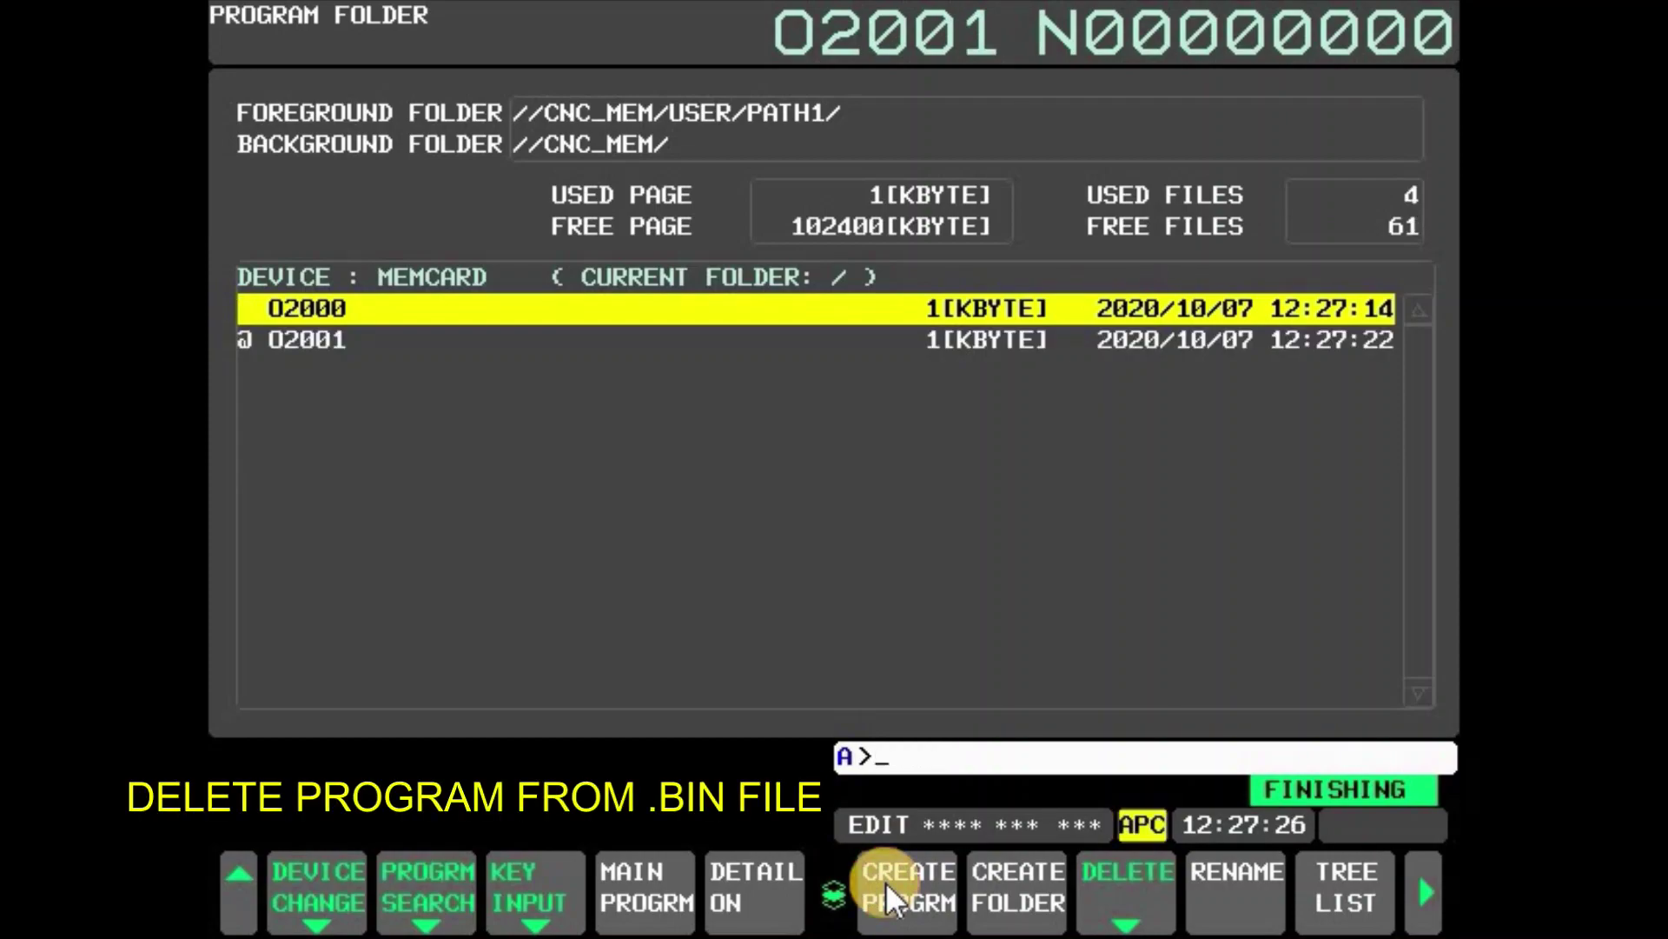
Step: Delete program O2000 from the MEMCARD folder
key(Down)
key(Up)
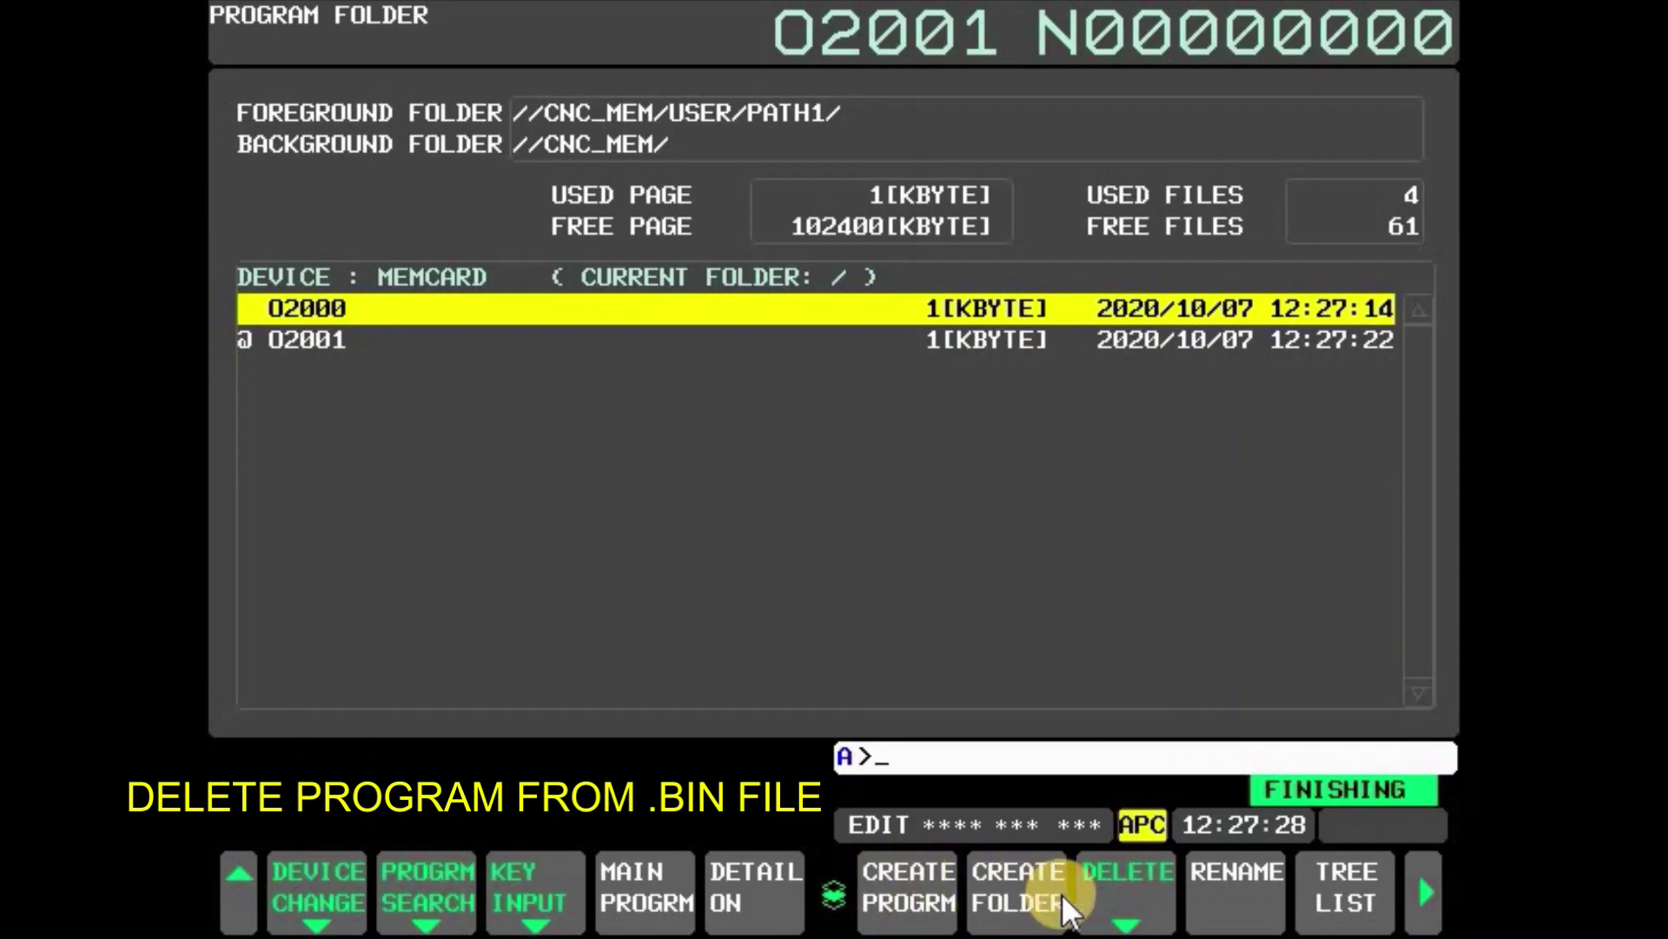
click(1128, 903)
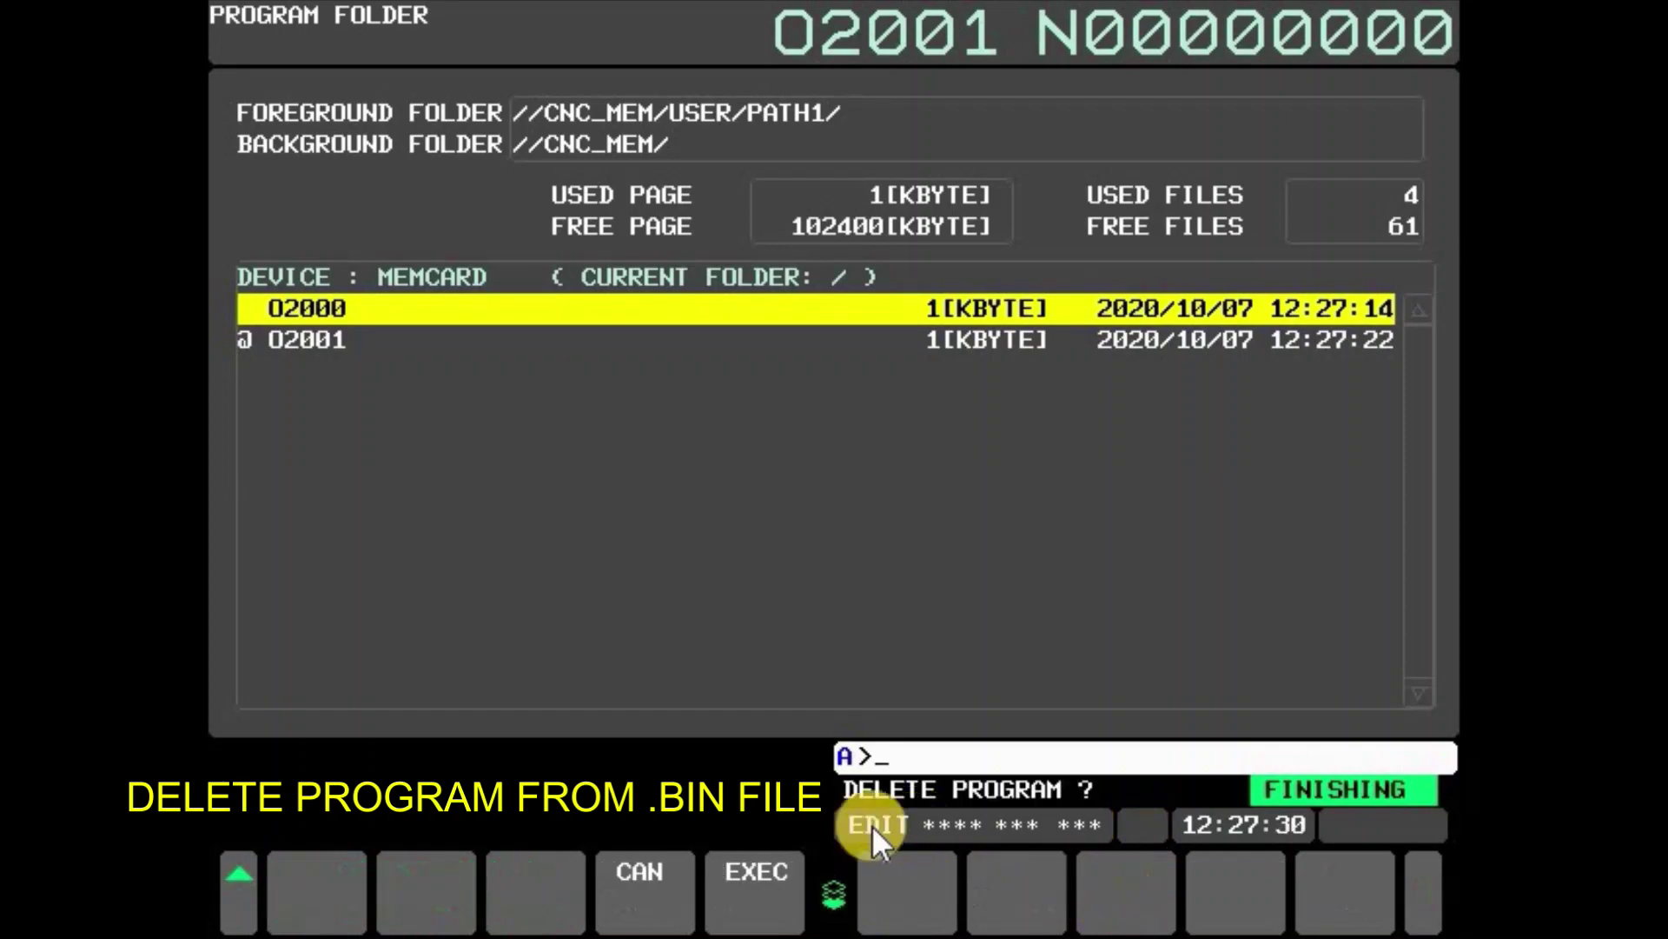
click(756, 873)
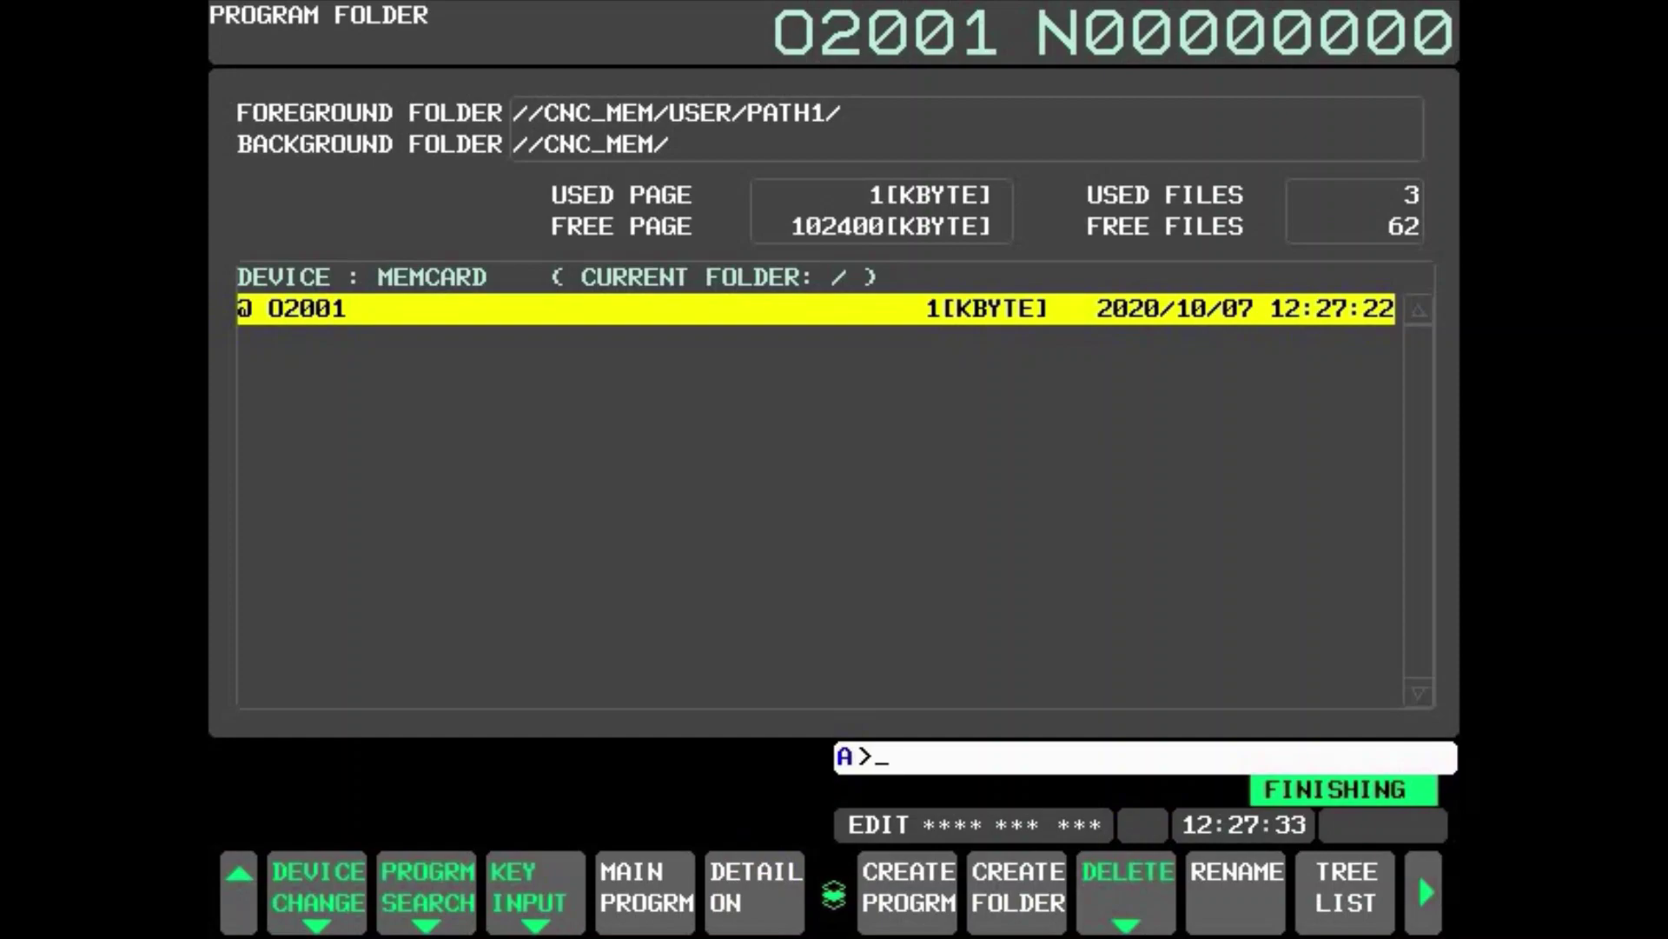
click(579, 873)
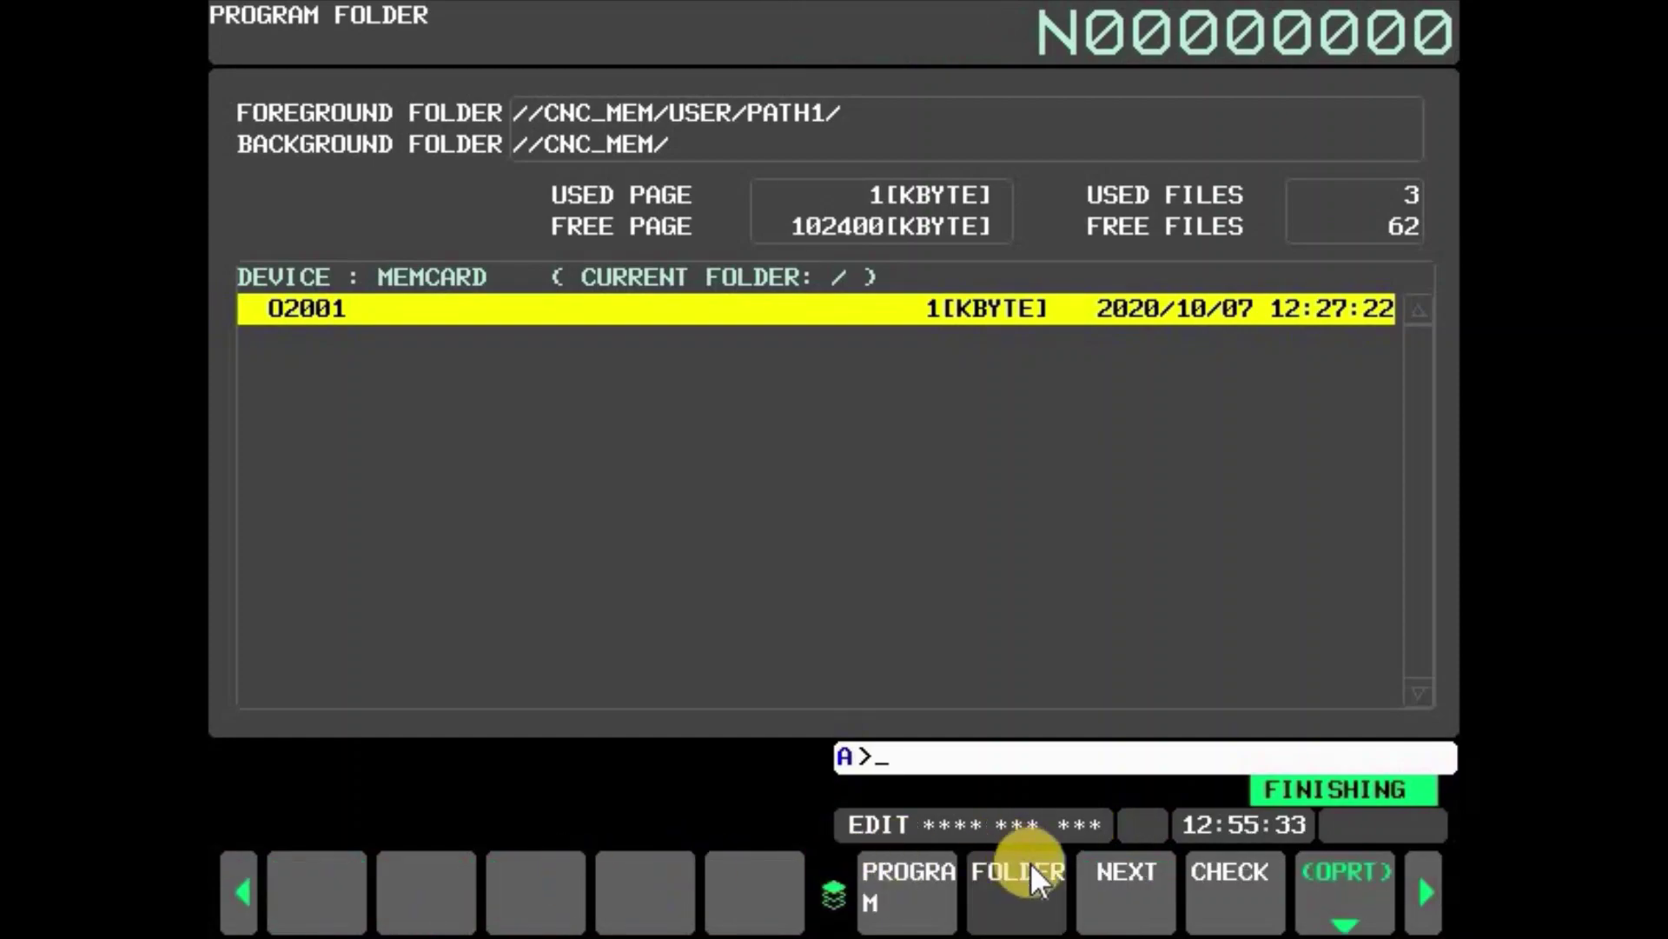
Step: Change the device to USB memory and copy the file 7-4EM_1.tap
click(1040, 879)
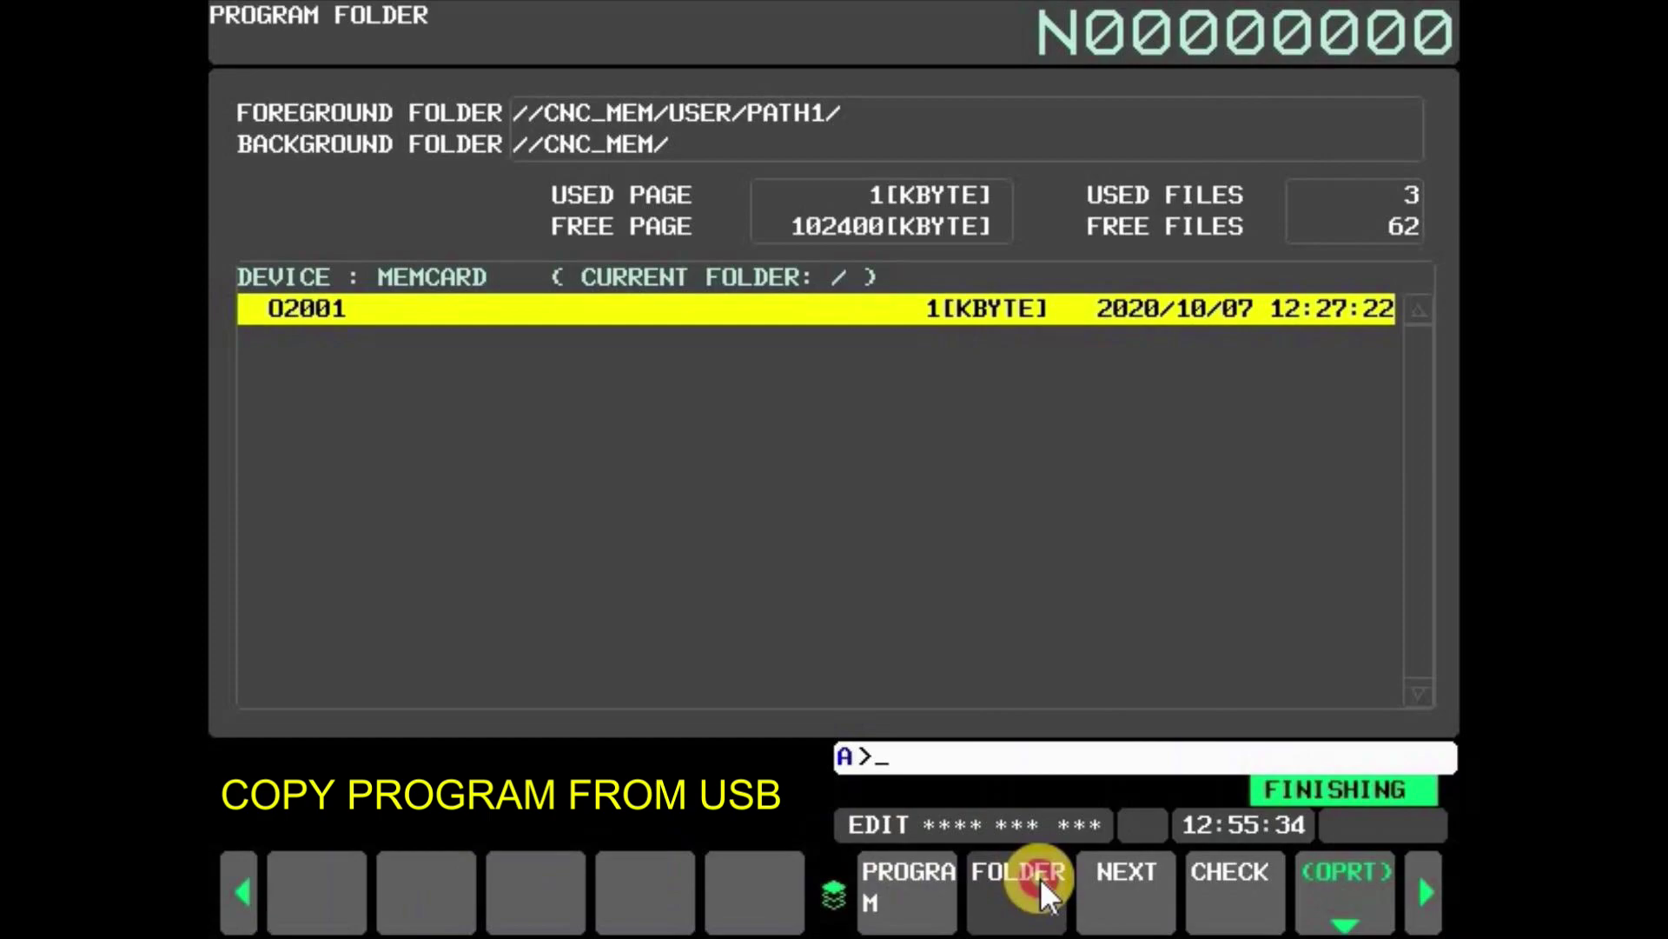
click(1351, 887)
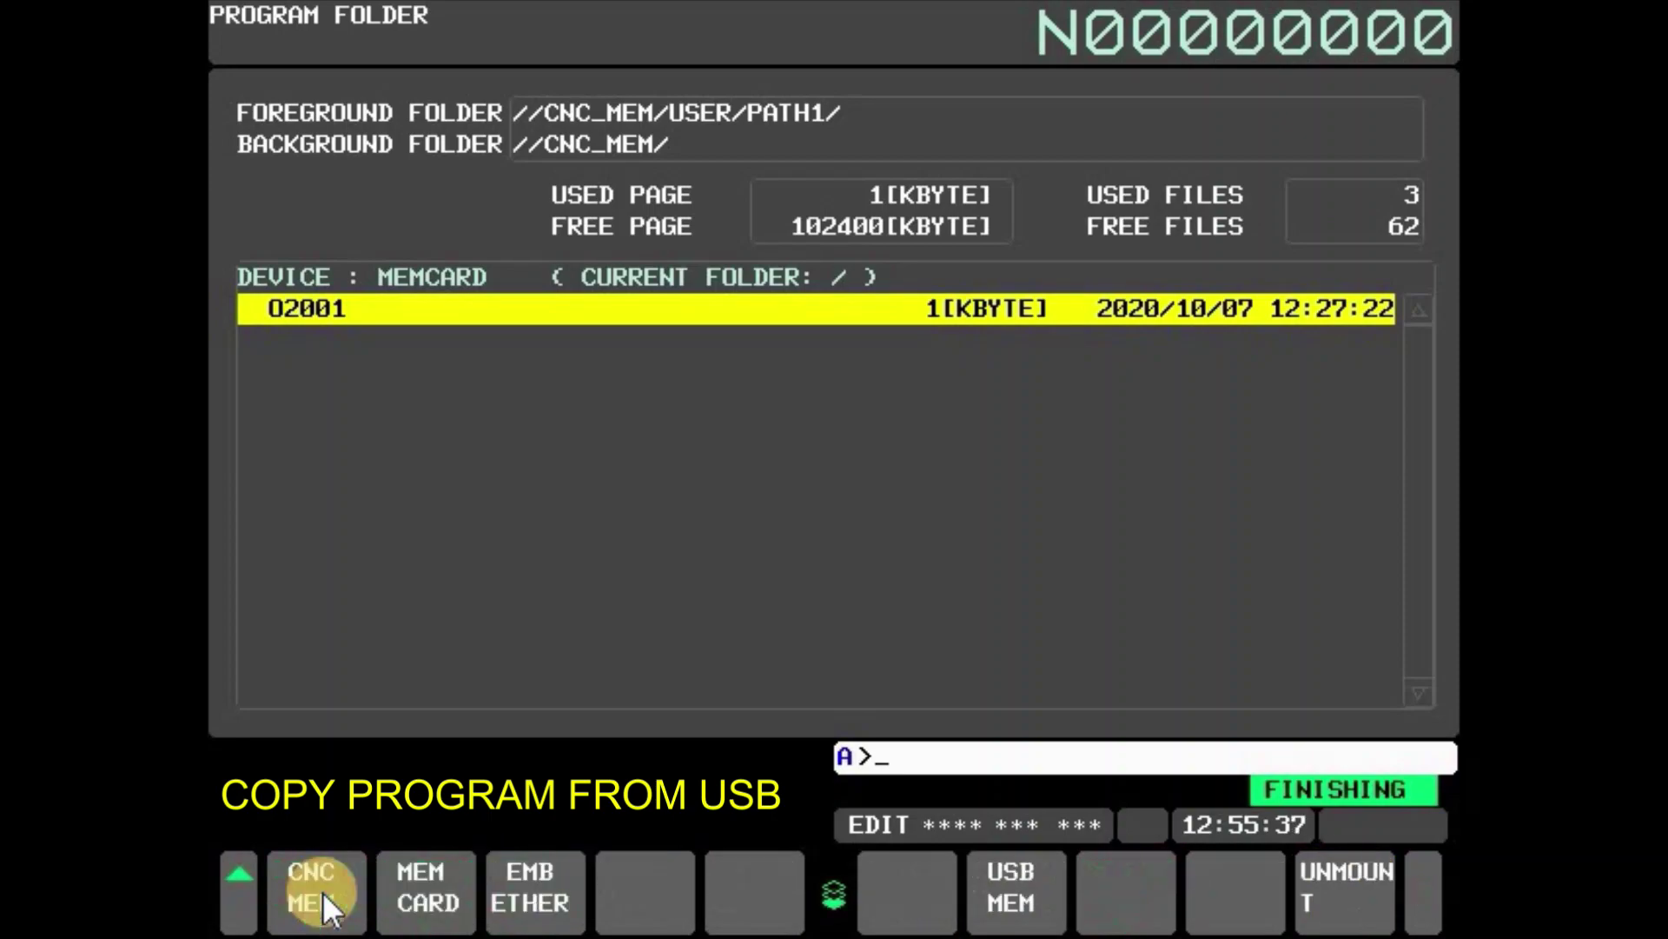
click(1030, 911)
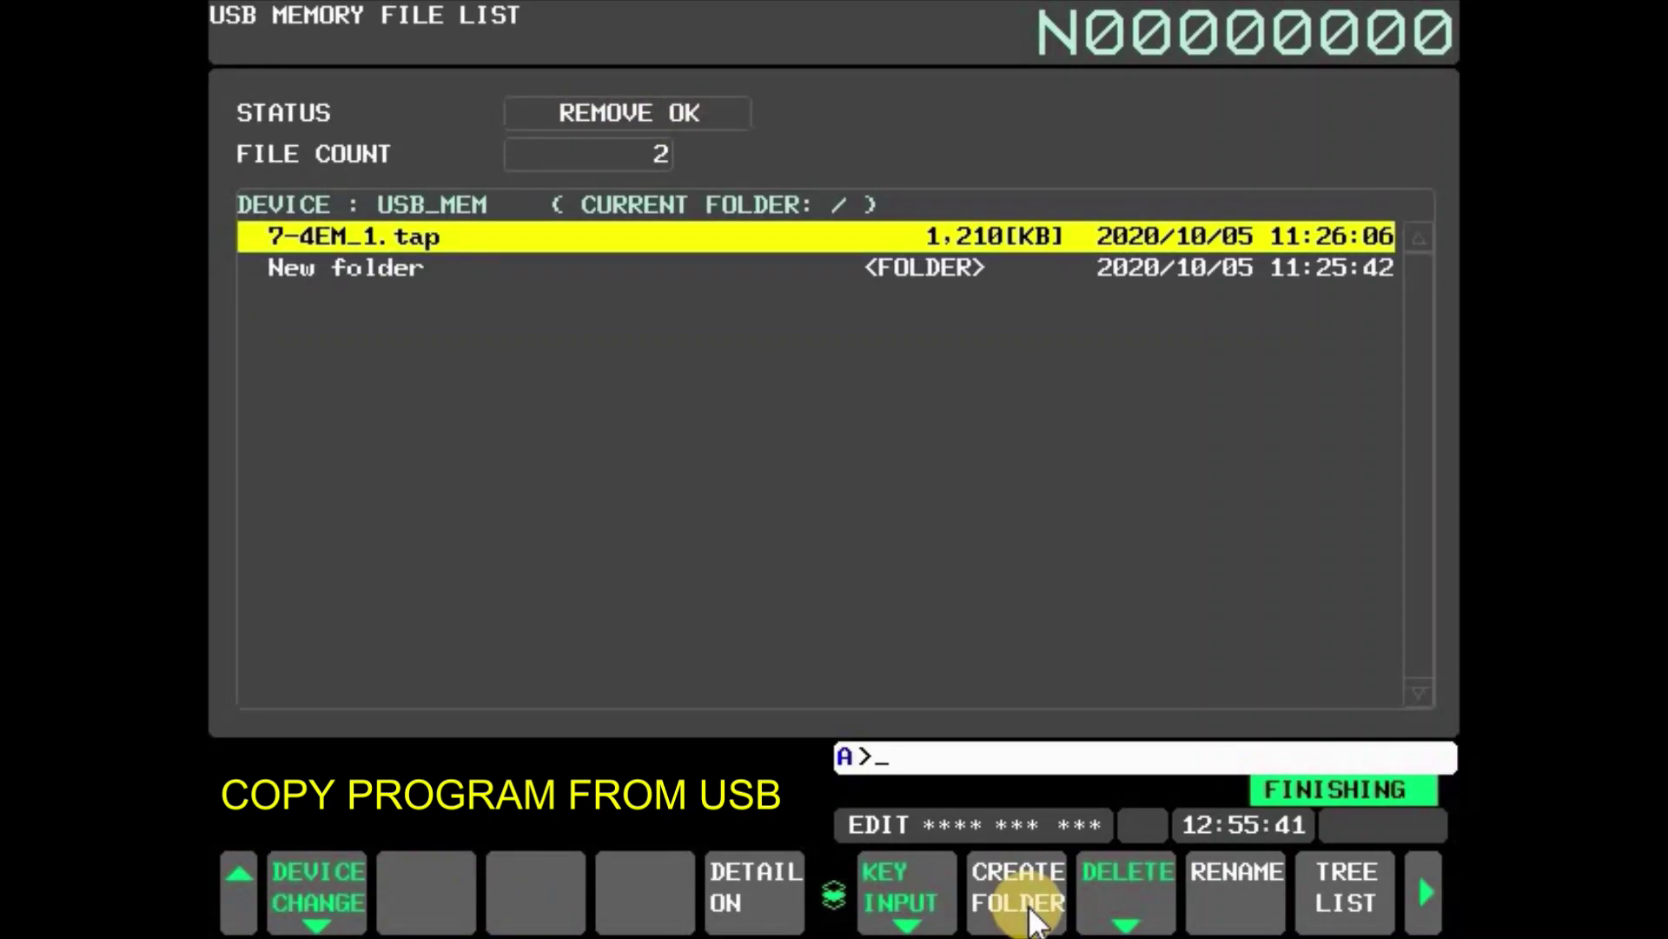
click(1422, 890)
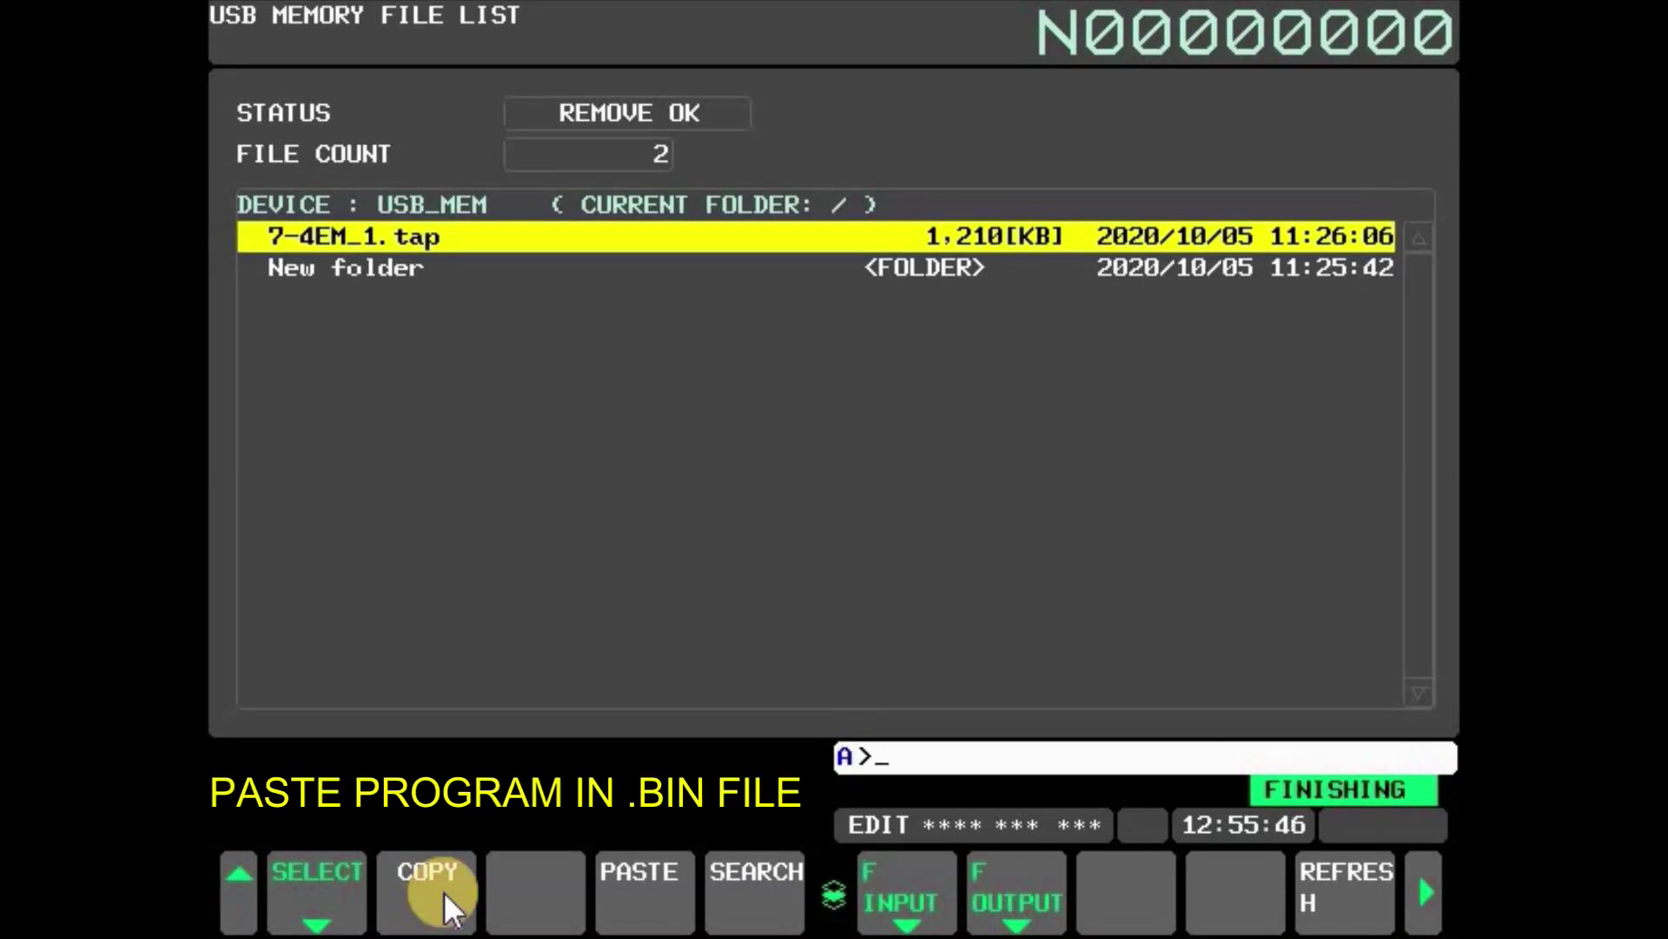
Step: Return to the MEM CARD device and paste the copied USB program into its root folder
click(226, 893)
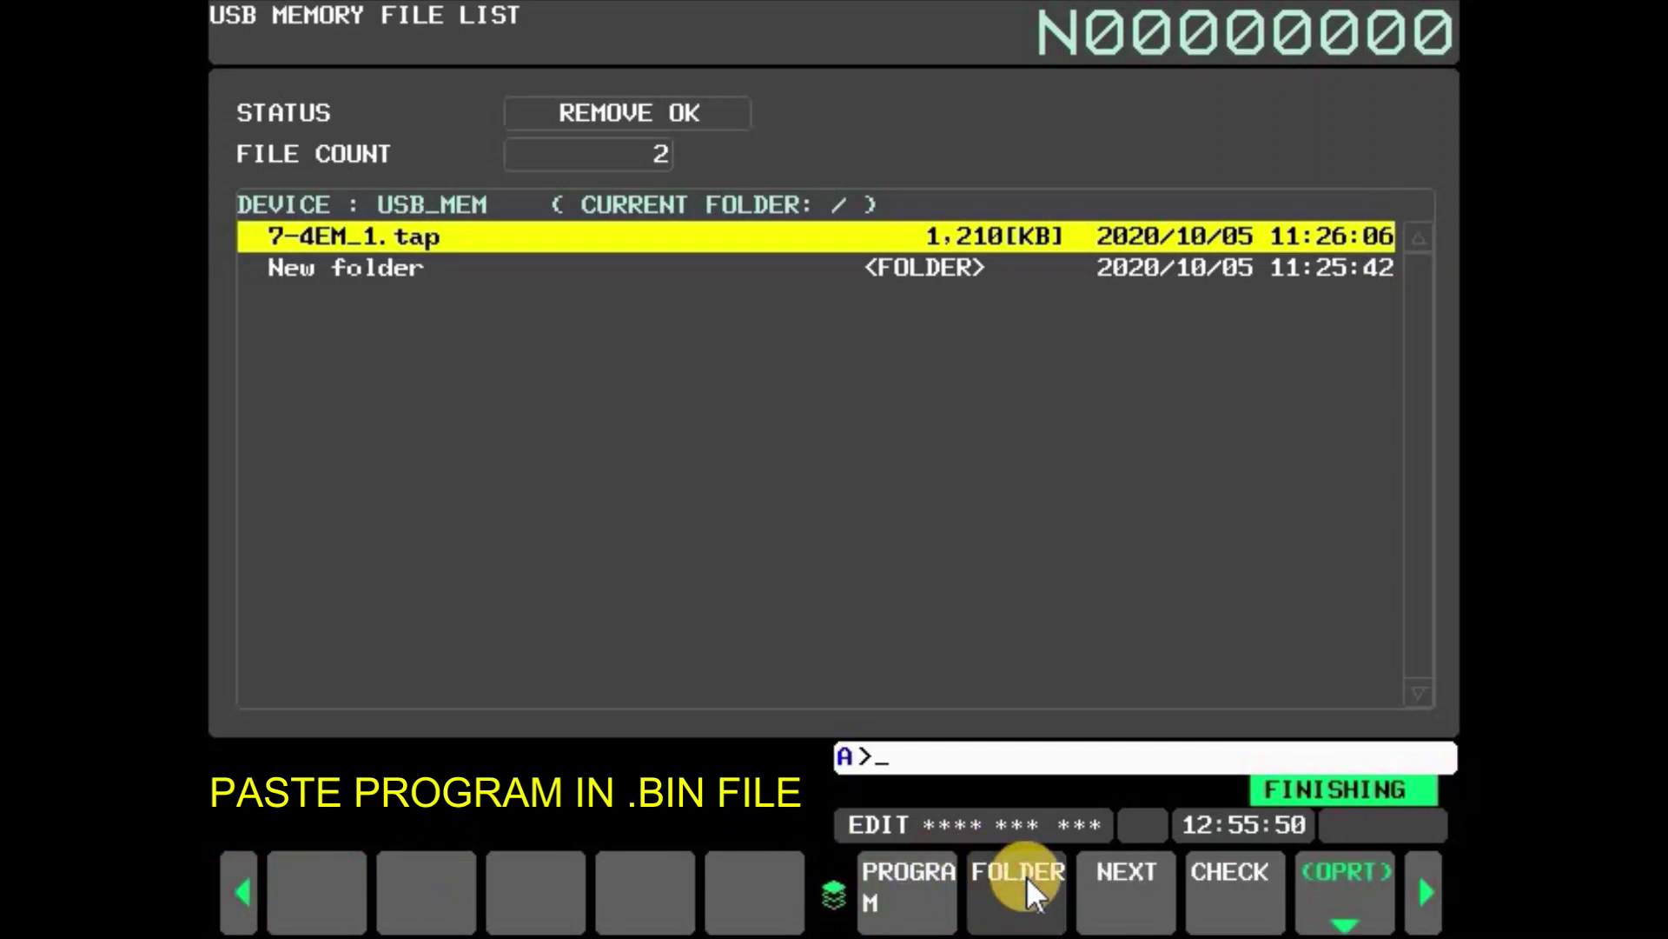
click(1347, 889)
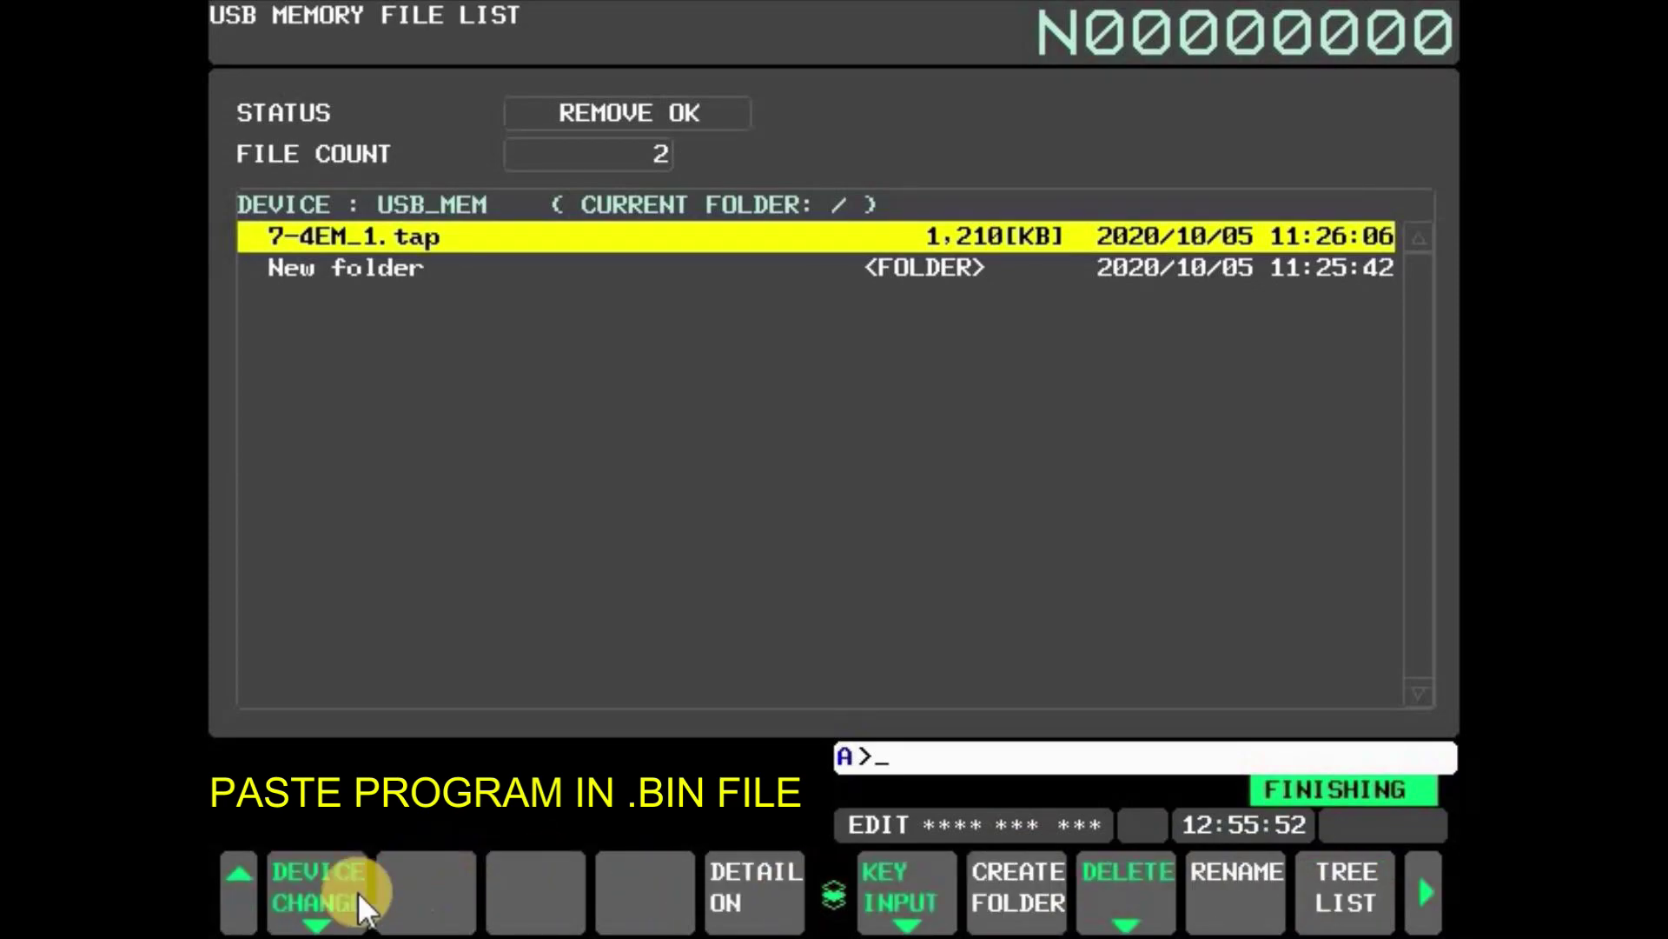
click(318, 895)
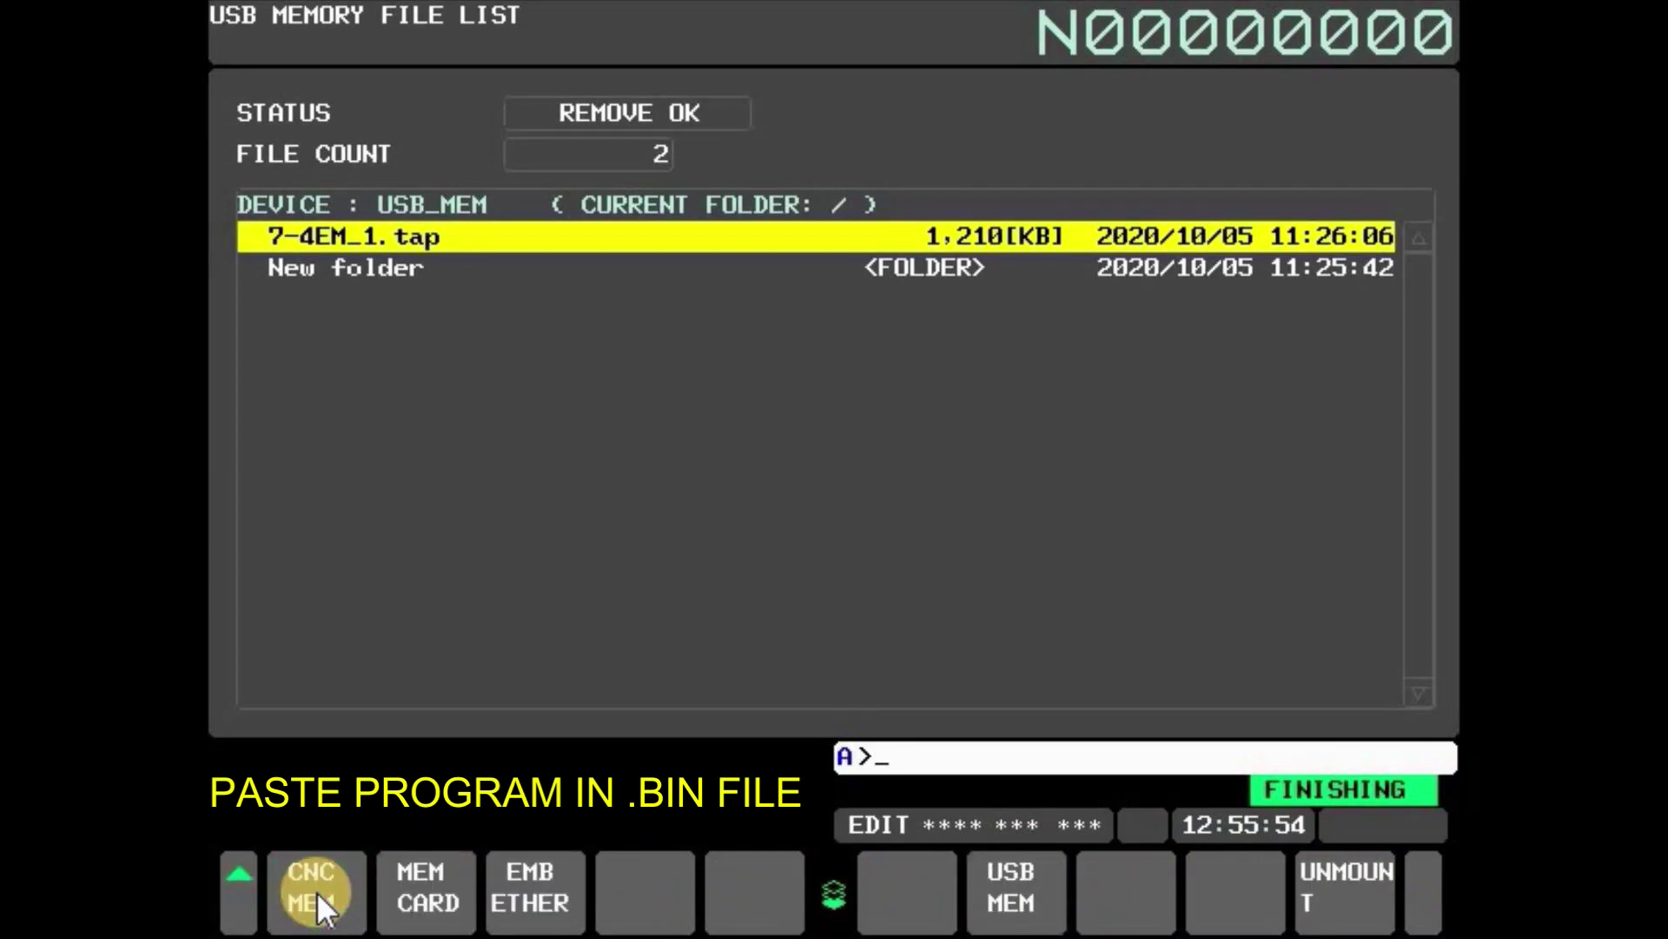
click(435, 890)
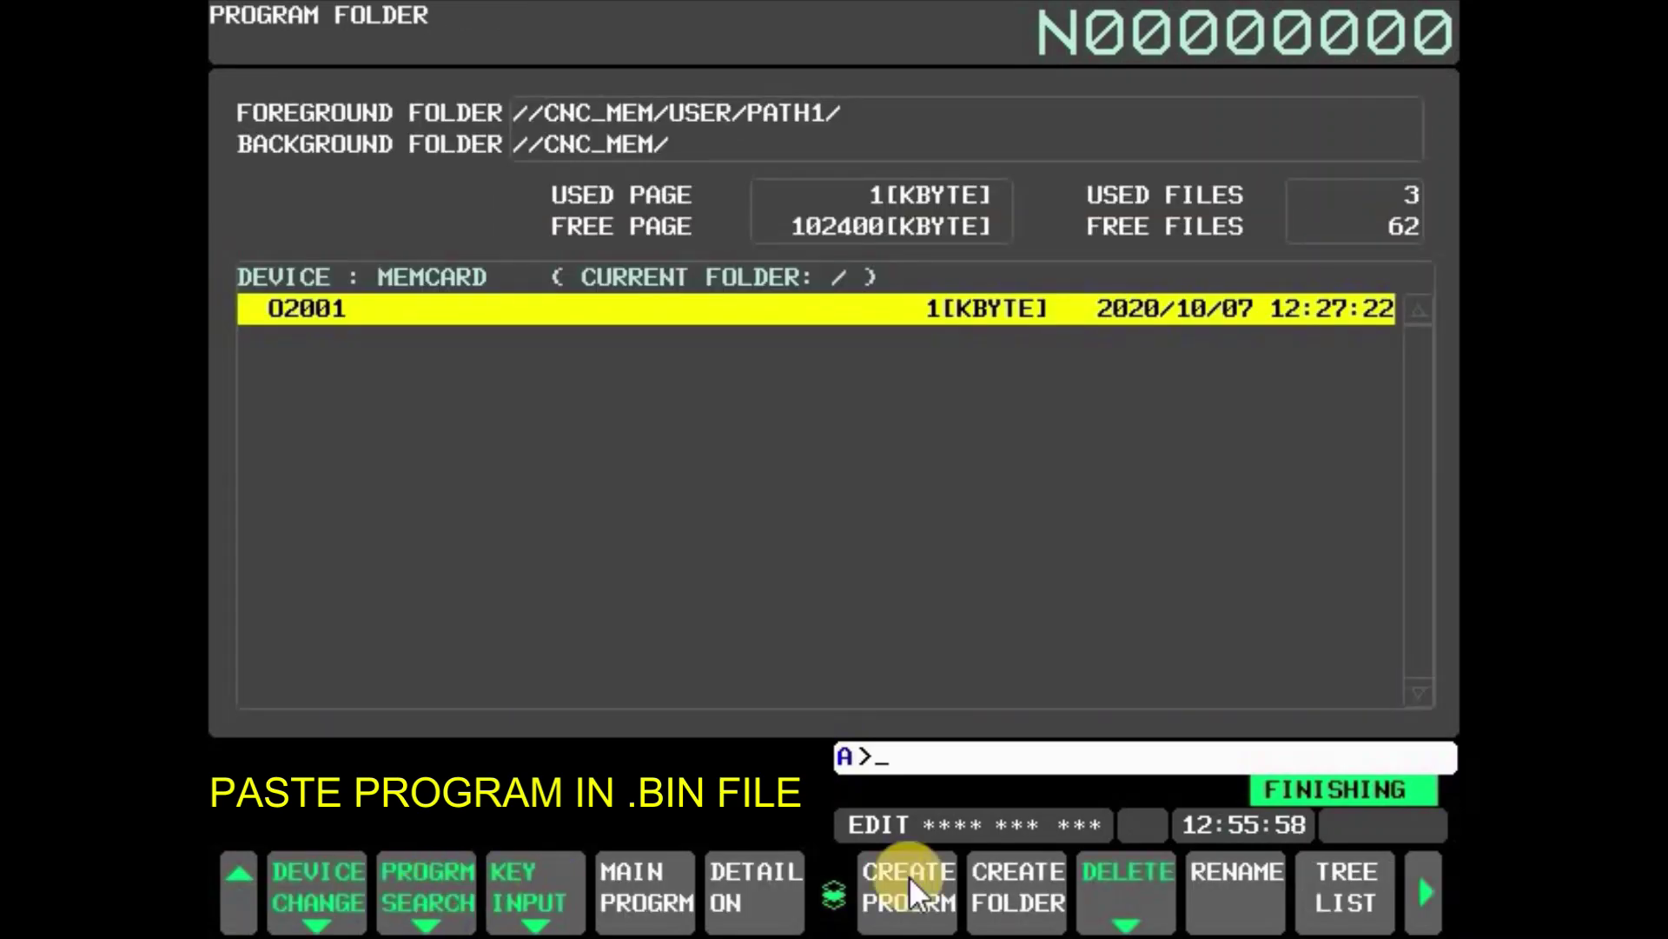
click(1414, 886)
click(647, 899)
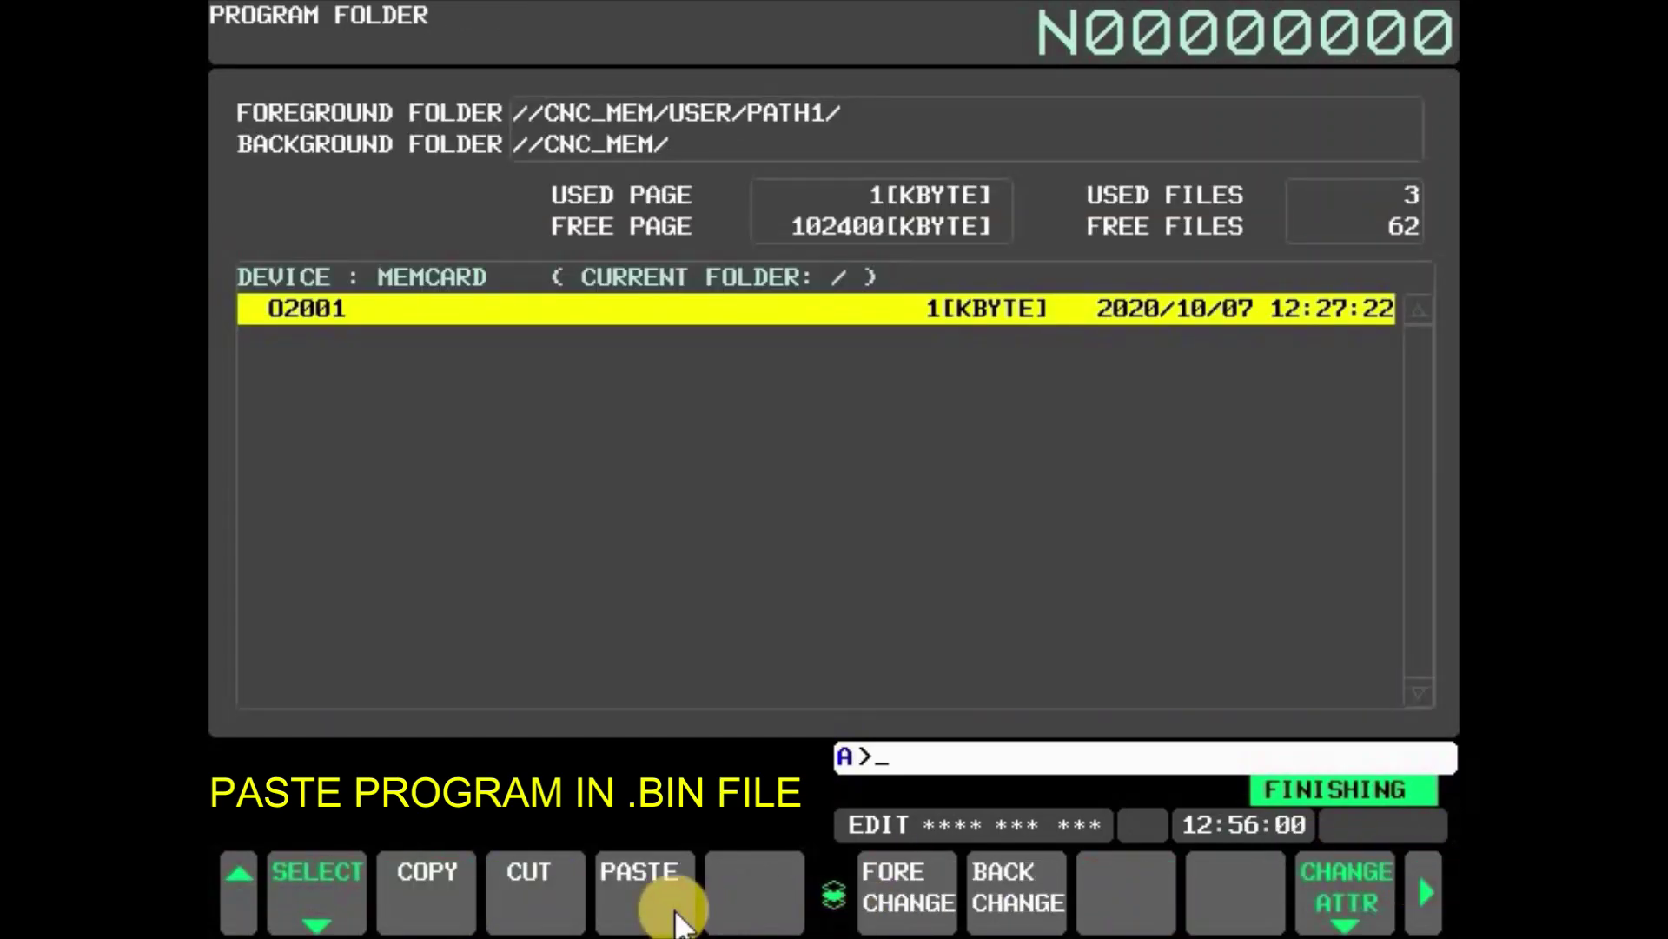
click(648, 899)
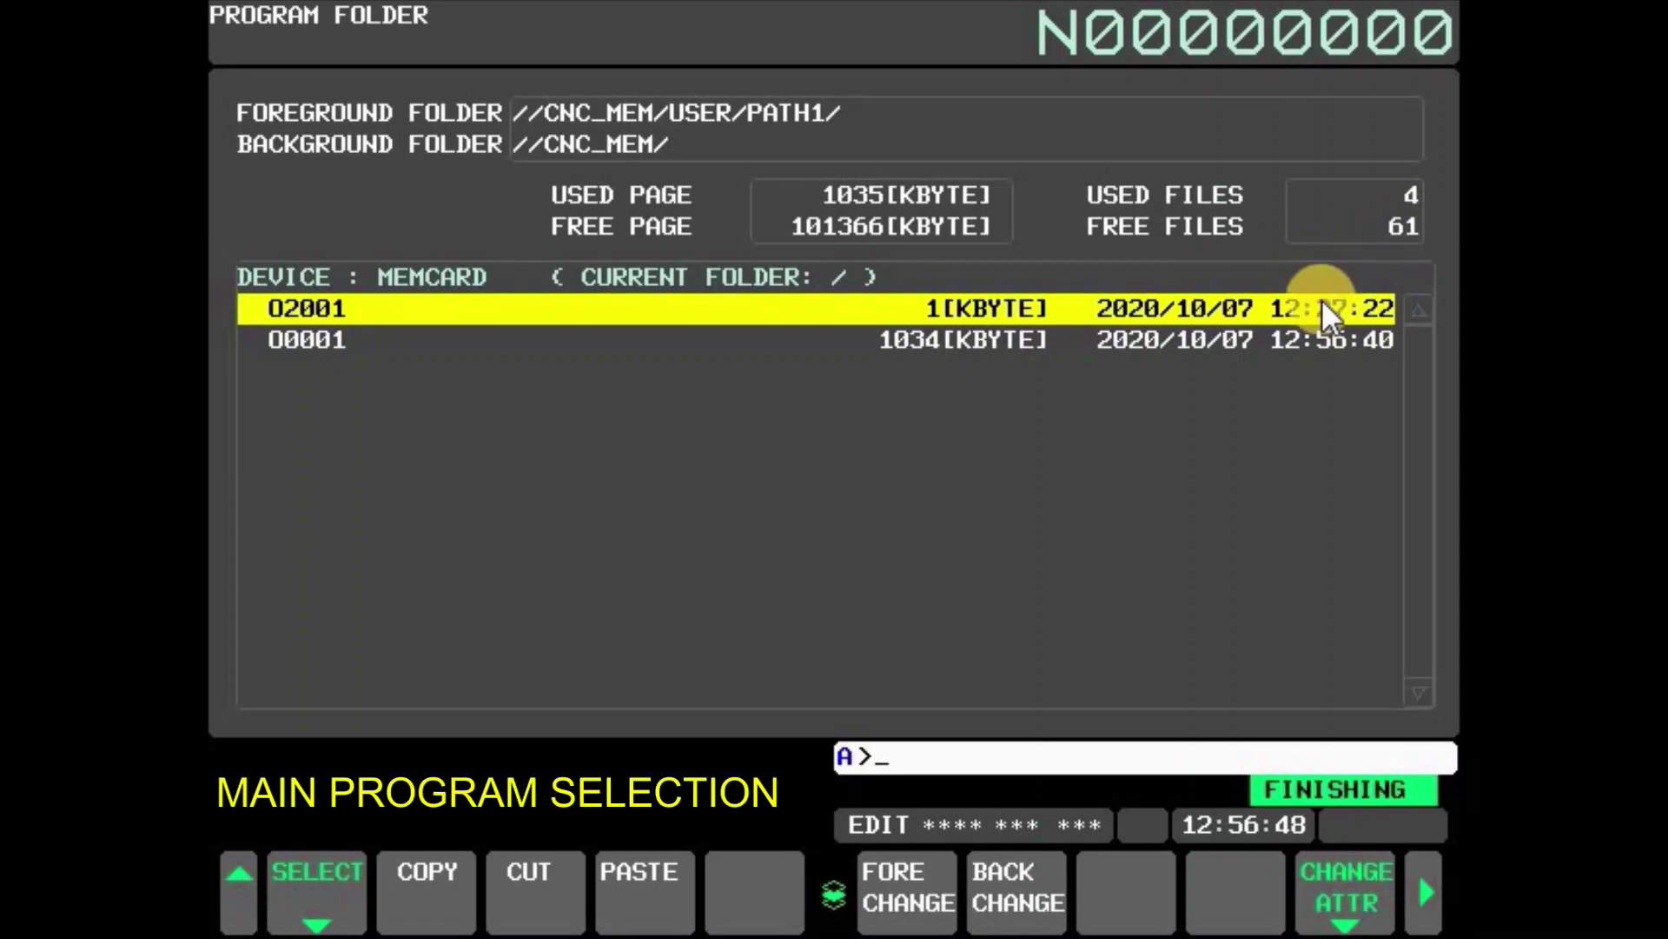
Step: Set program O0001 in the MEMCARD folder as the main program
key(Down)
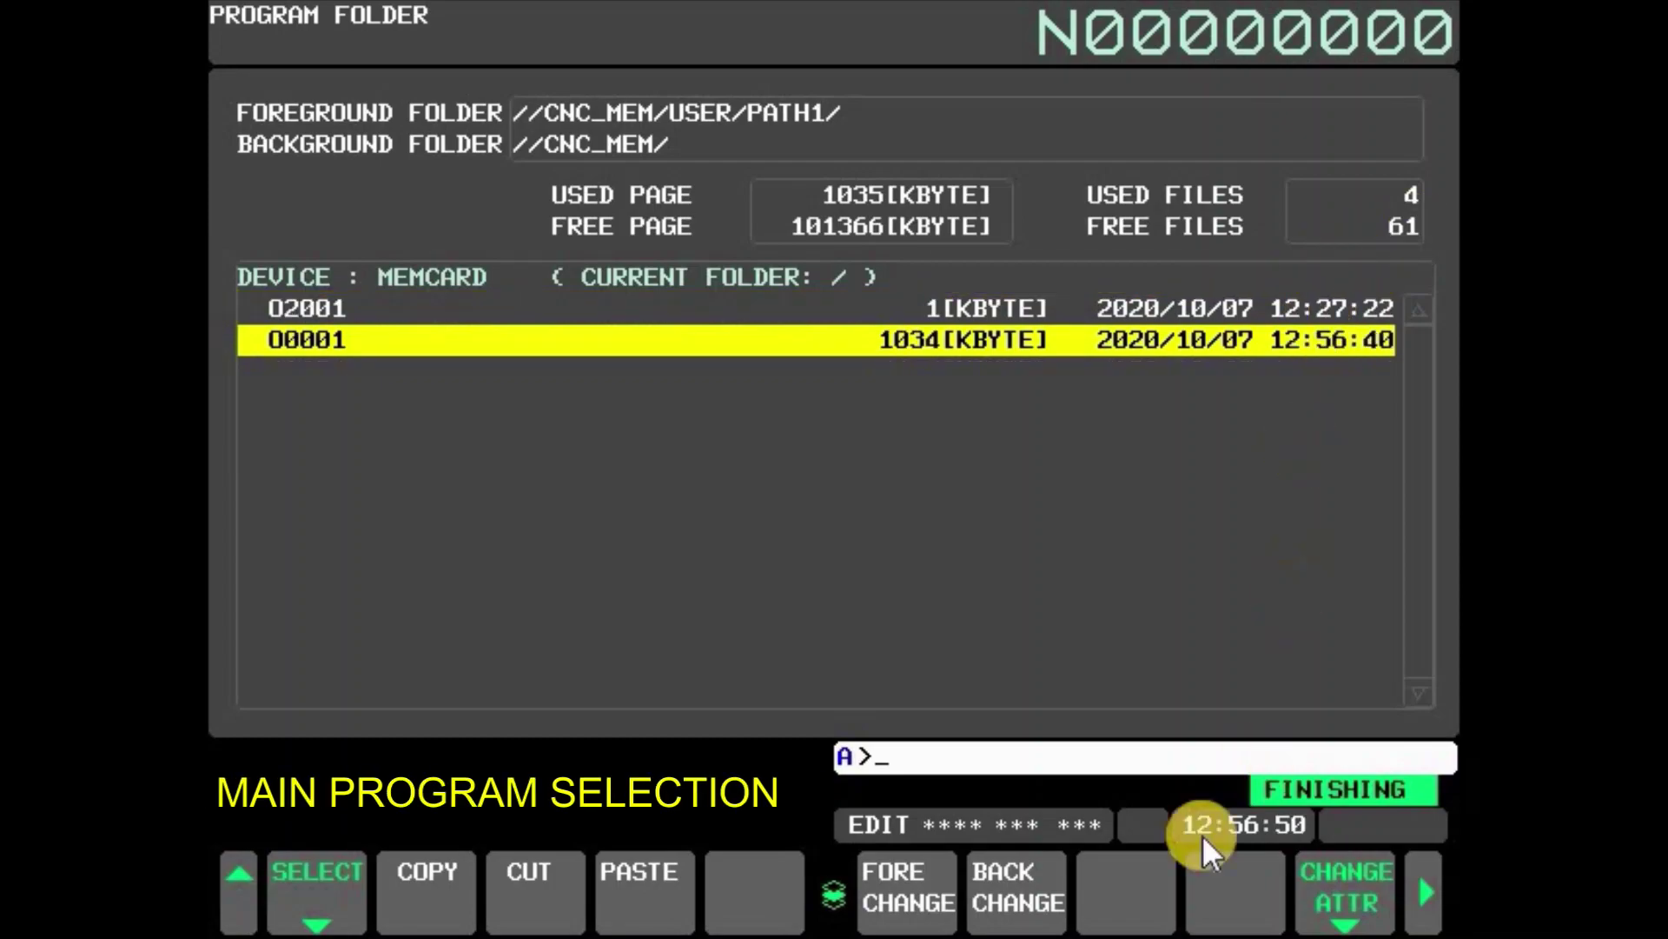
click(234, 888)
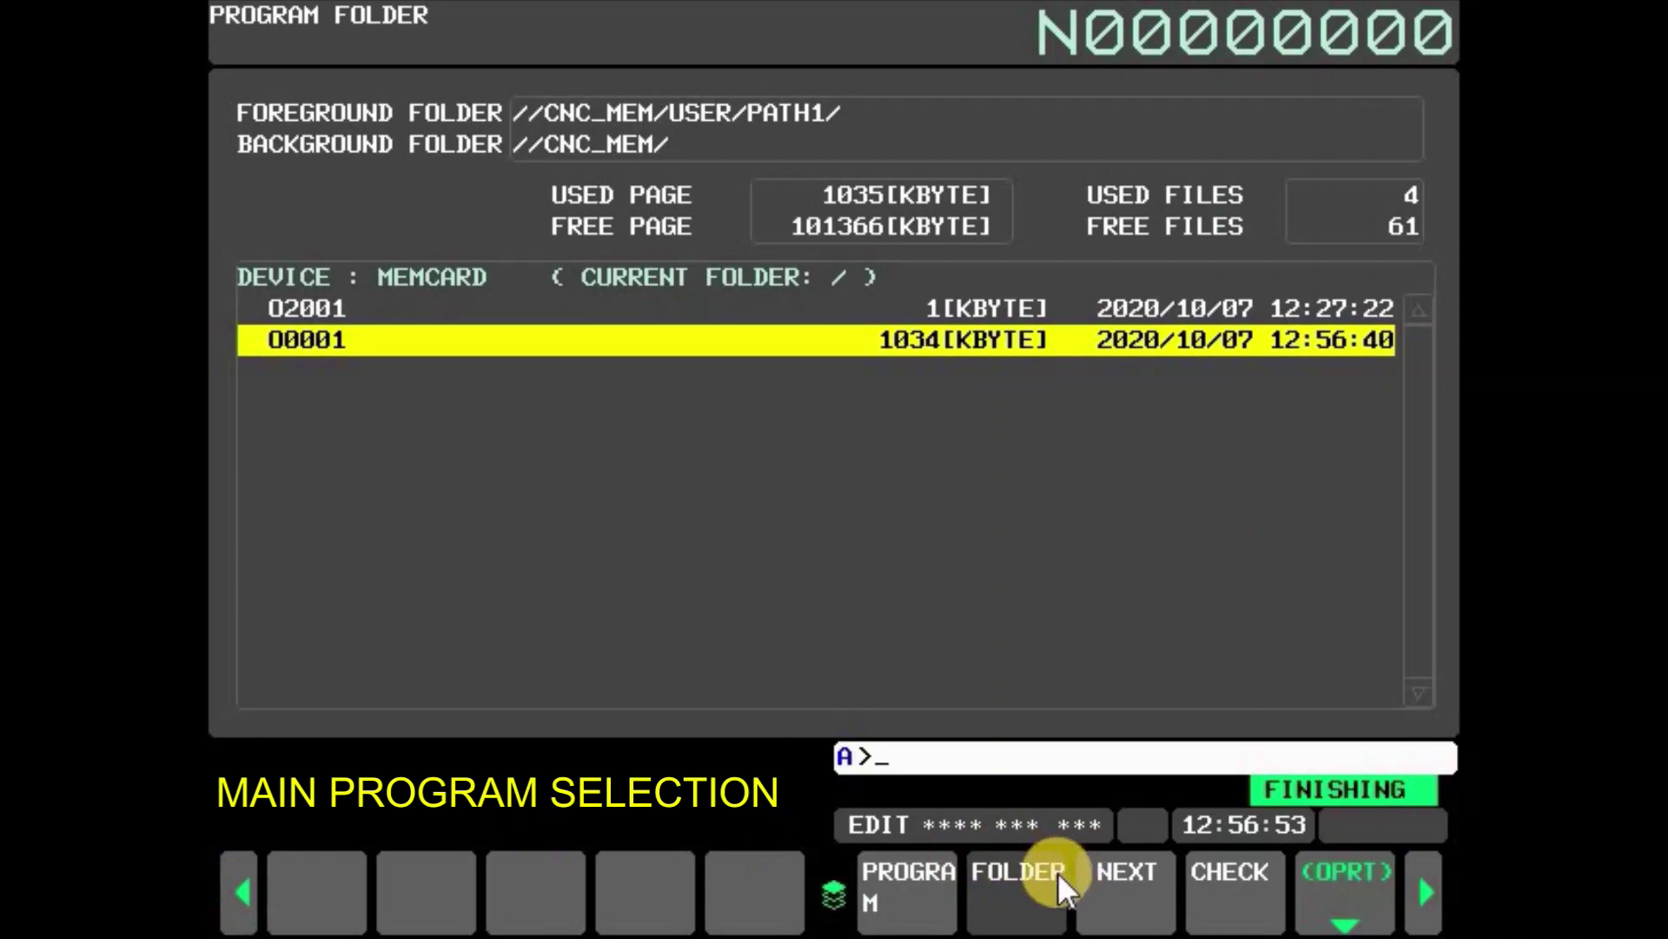
click(1365, 896)
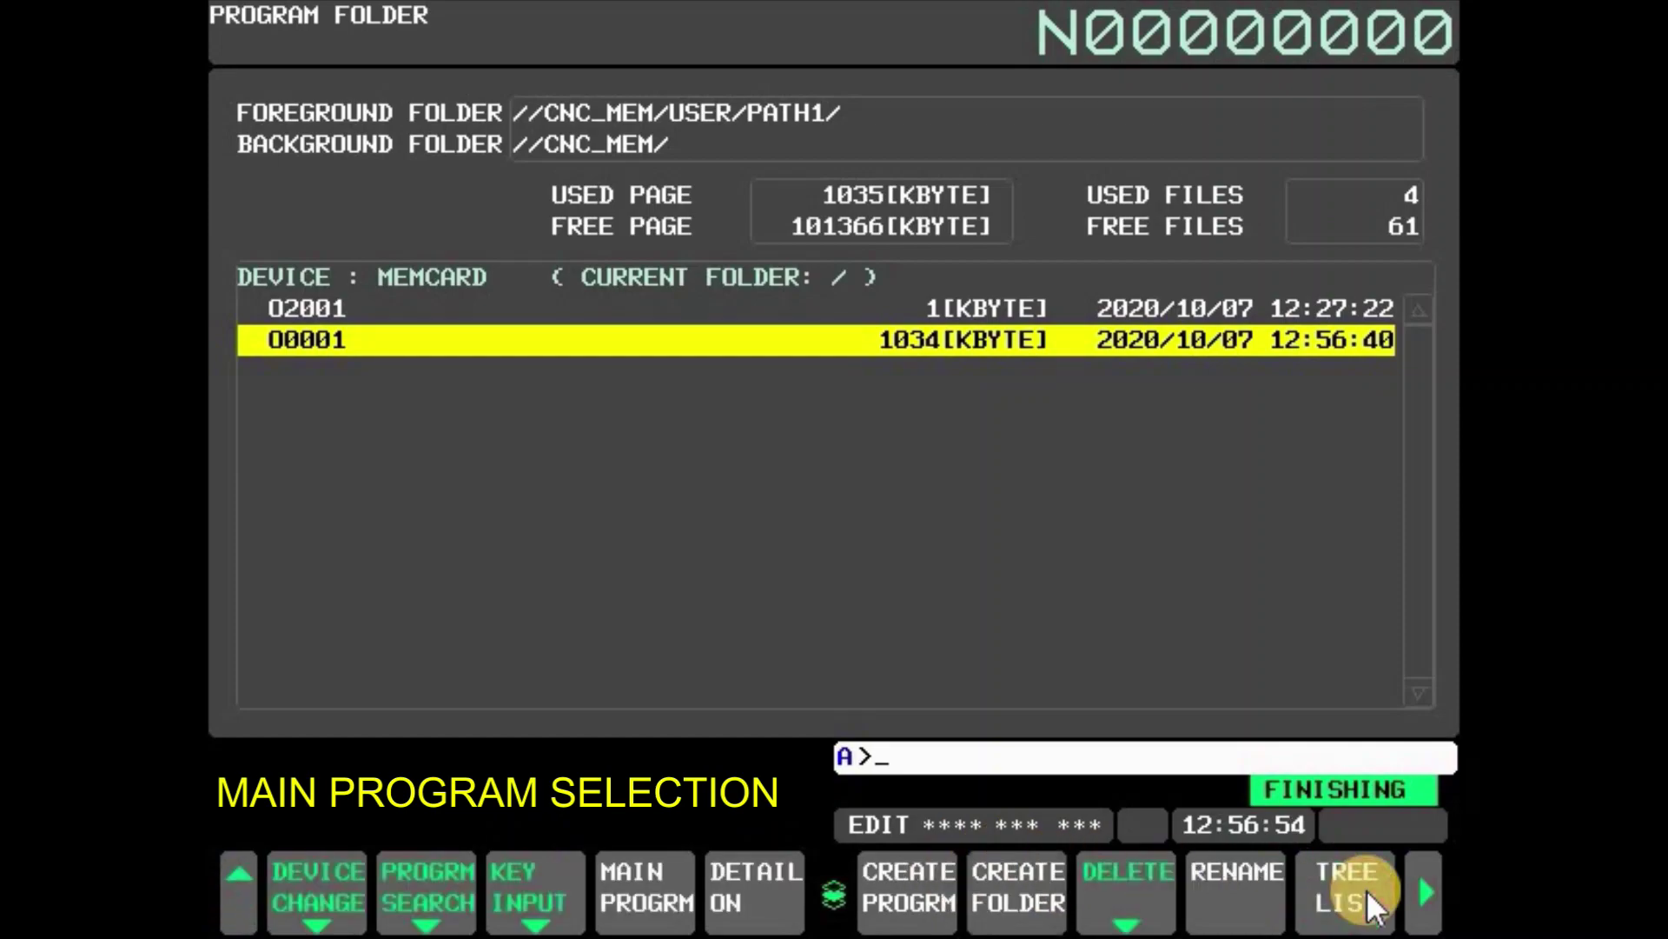
click(639, 881)
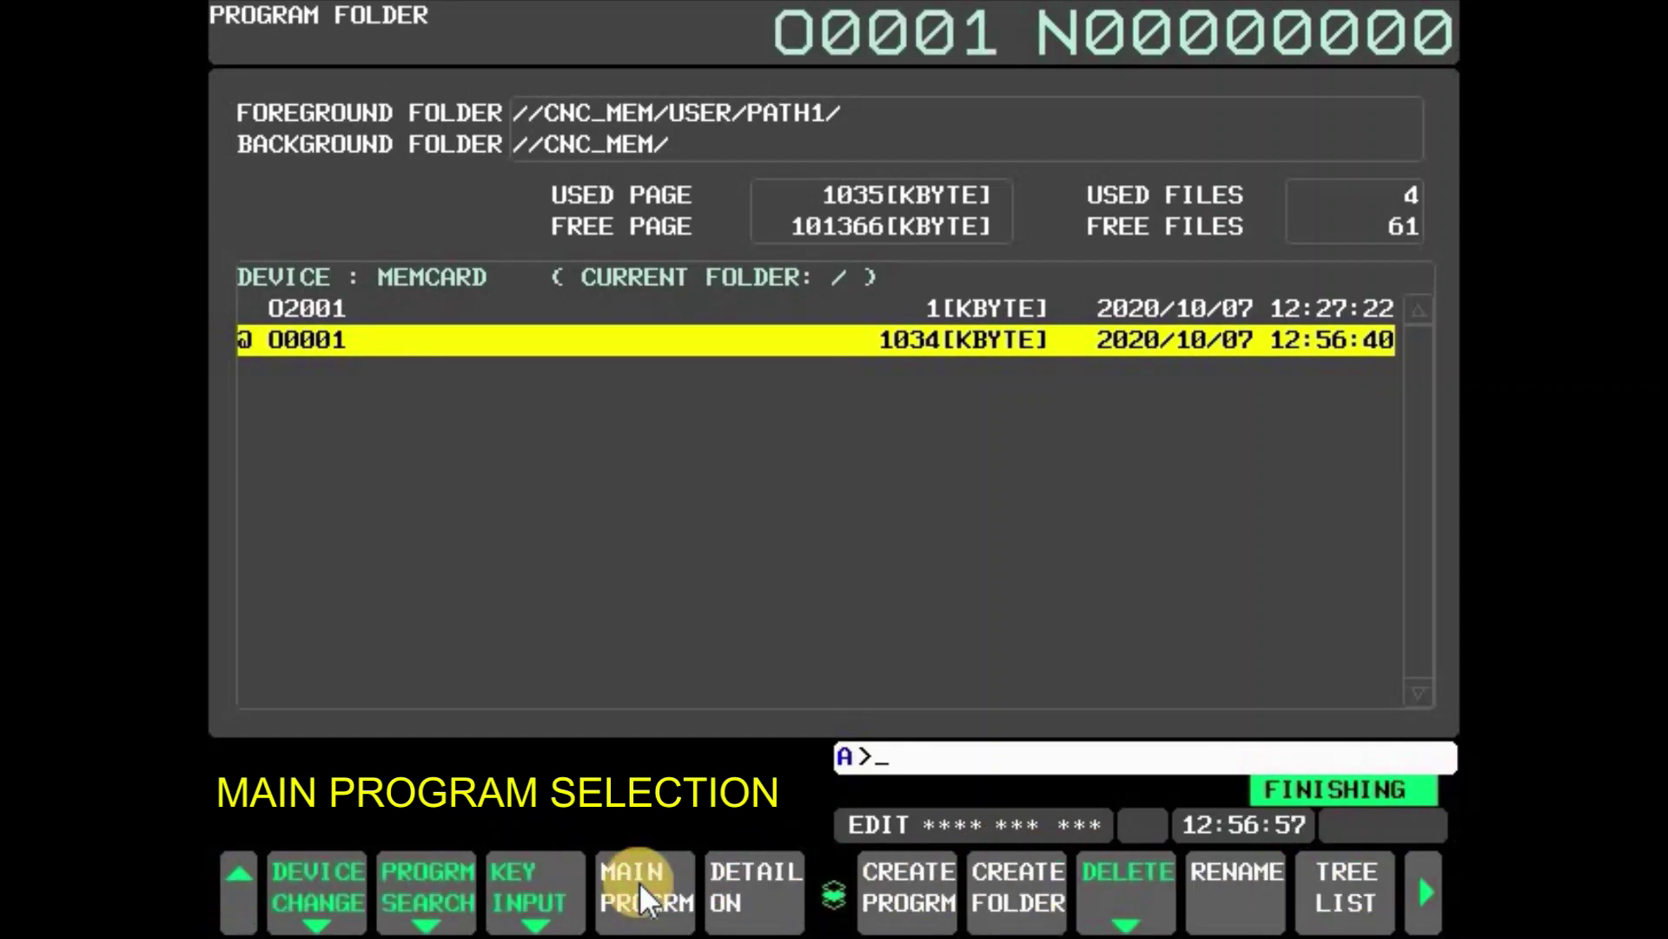
Step: Open main program O0001, replace spindle speed word S3500 in block N3100 with S4000, and return to the start of the program
click(639, 881)
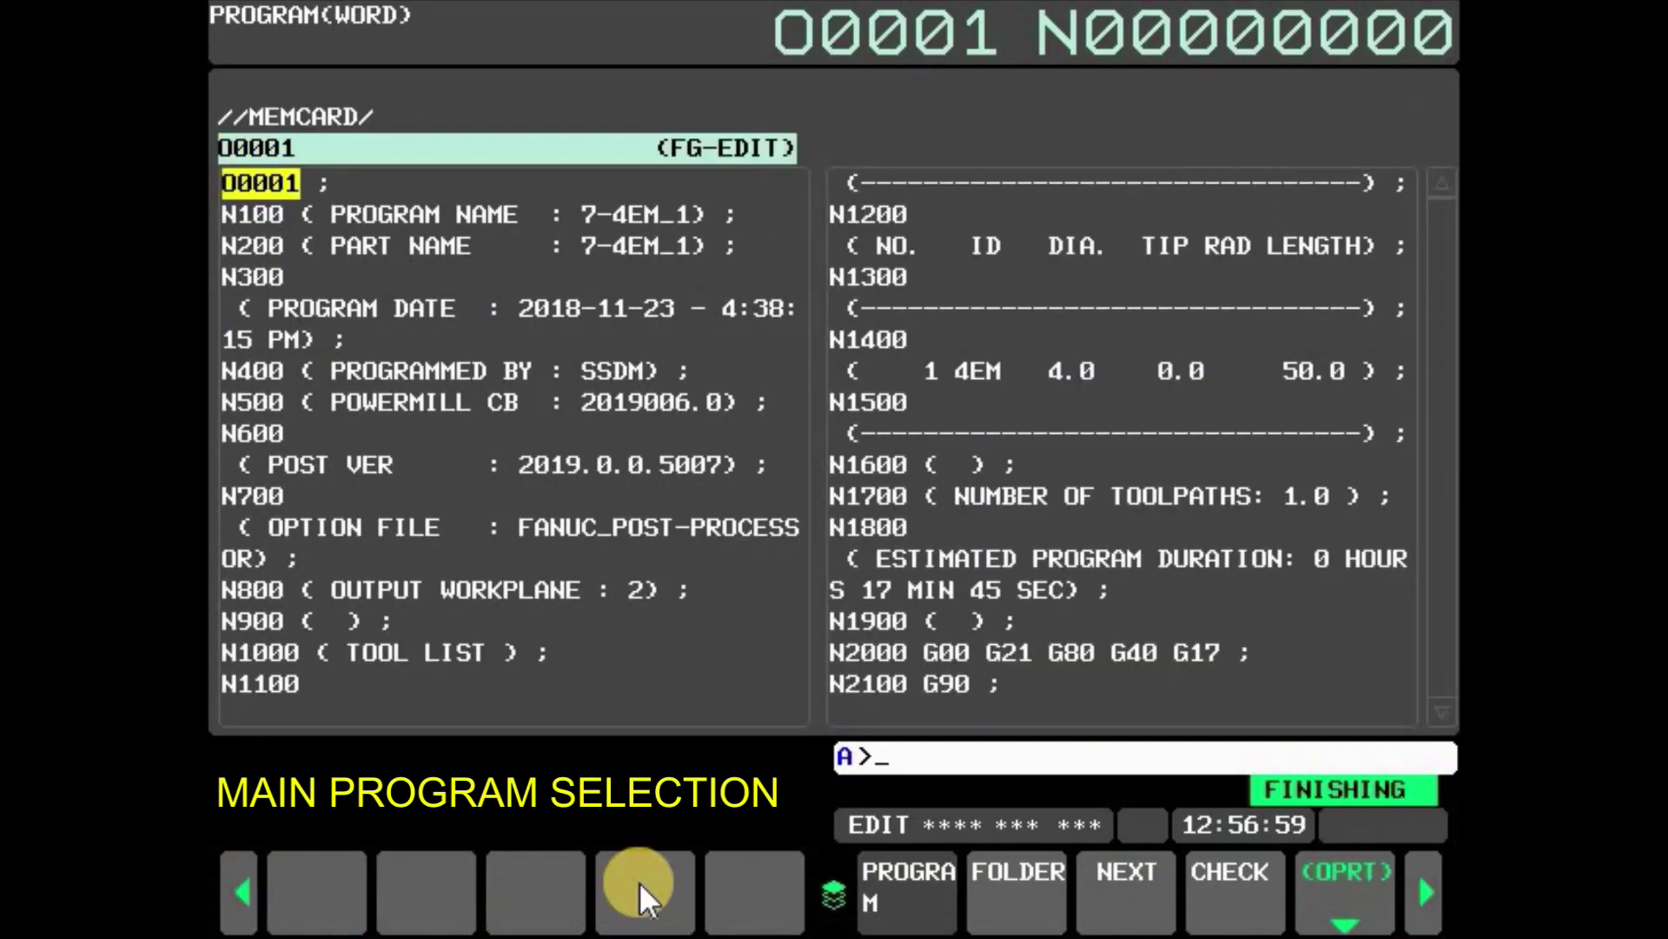
key(Down)
key(Down)
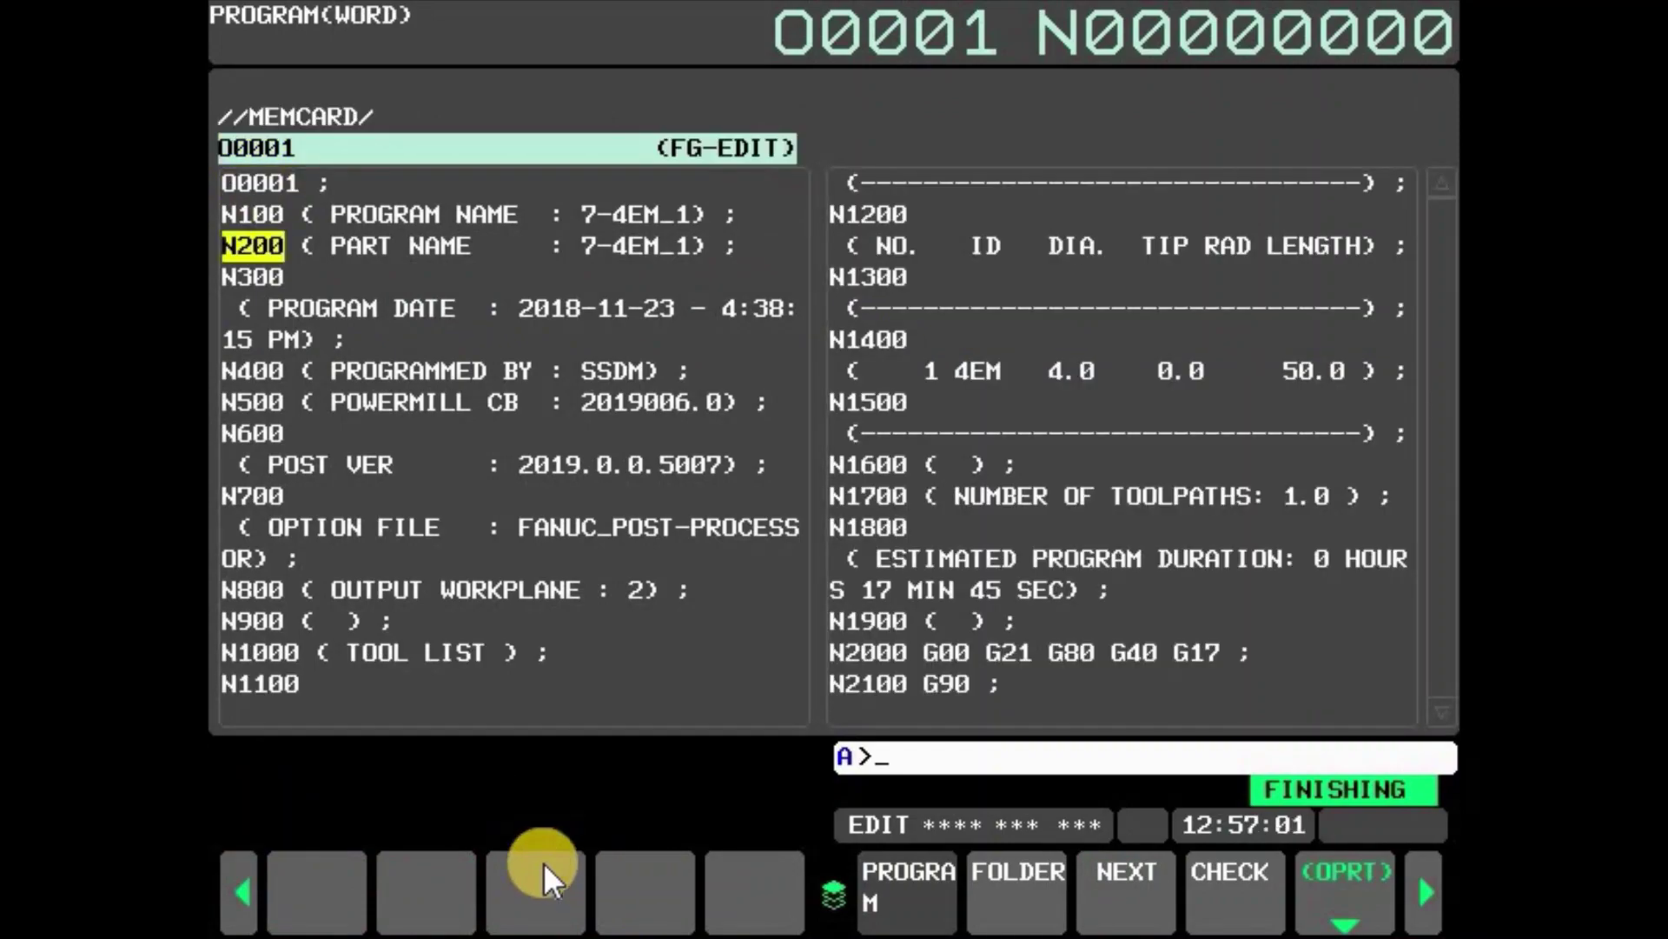
key(Down)
key(Down)
key(Down)
key(Down)
key(Down)
key(Down)
key(Down)
key(Down)
key(Down)
key(Down)
key(Down)
key(Down)
key(Down)
key(Down)
key(Down)
key(Down)
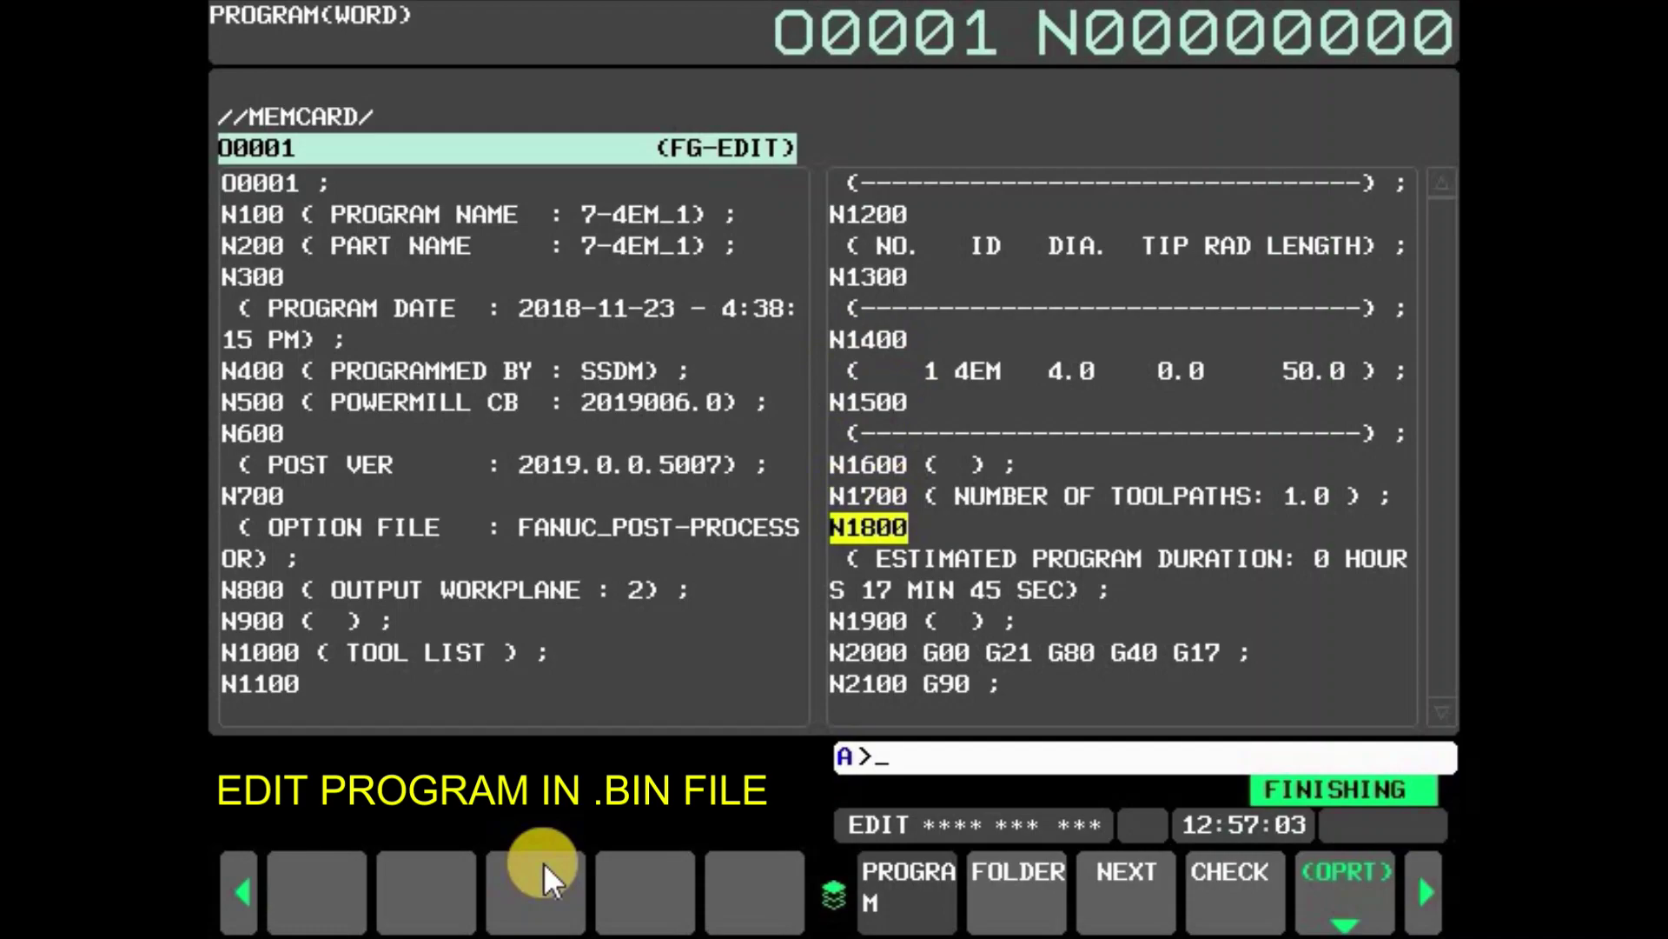
key(Down)
key(Down)
key(Down)
key(Down)
key(Down)
key(Down)
key(Down)
key(Down)
key(Down)
key(Down)
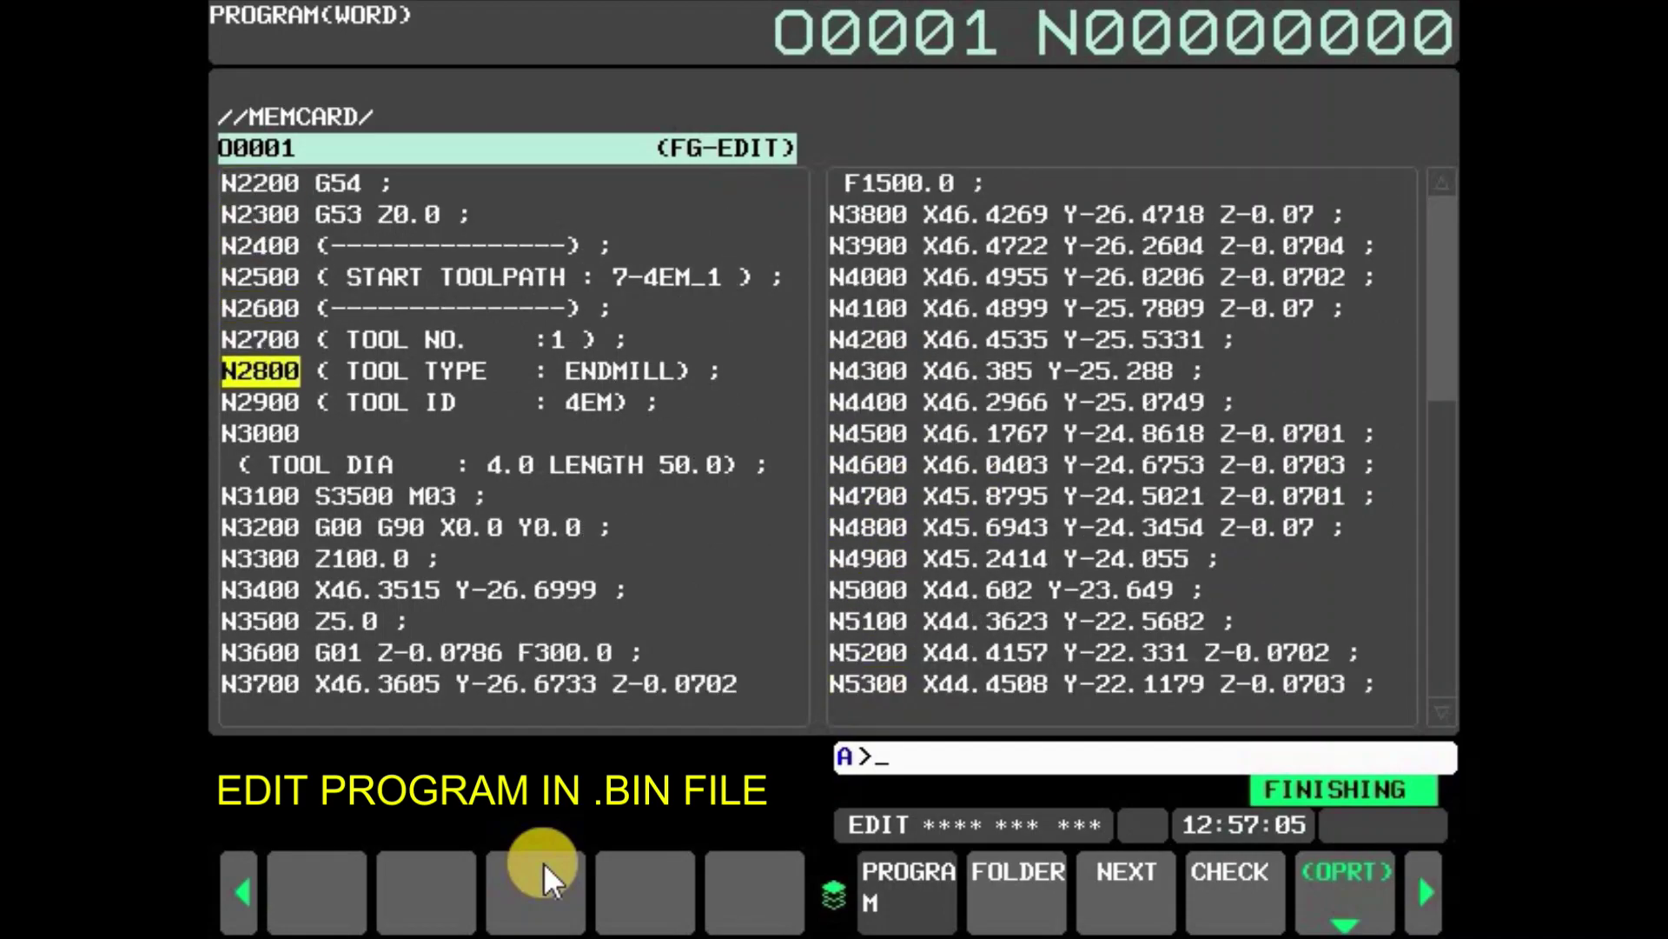
key(Down)
key(Down)
key(Down)
key(Down)
key(Up)
key(Right)
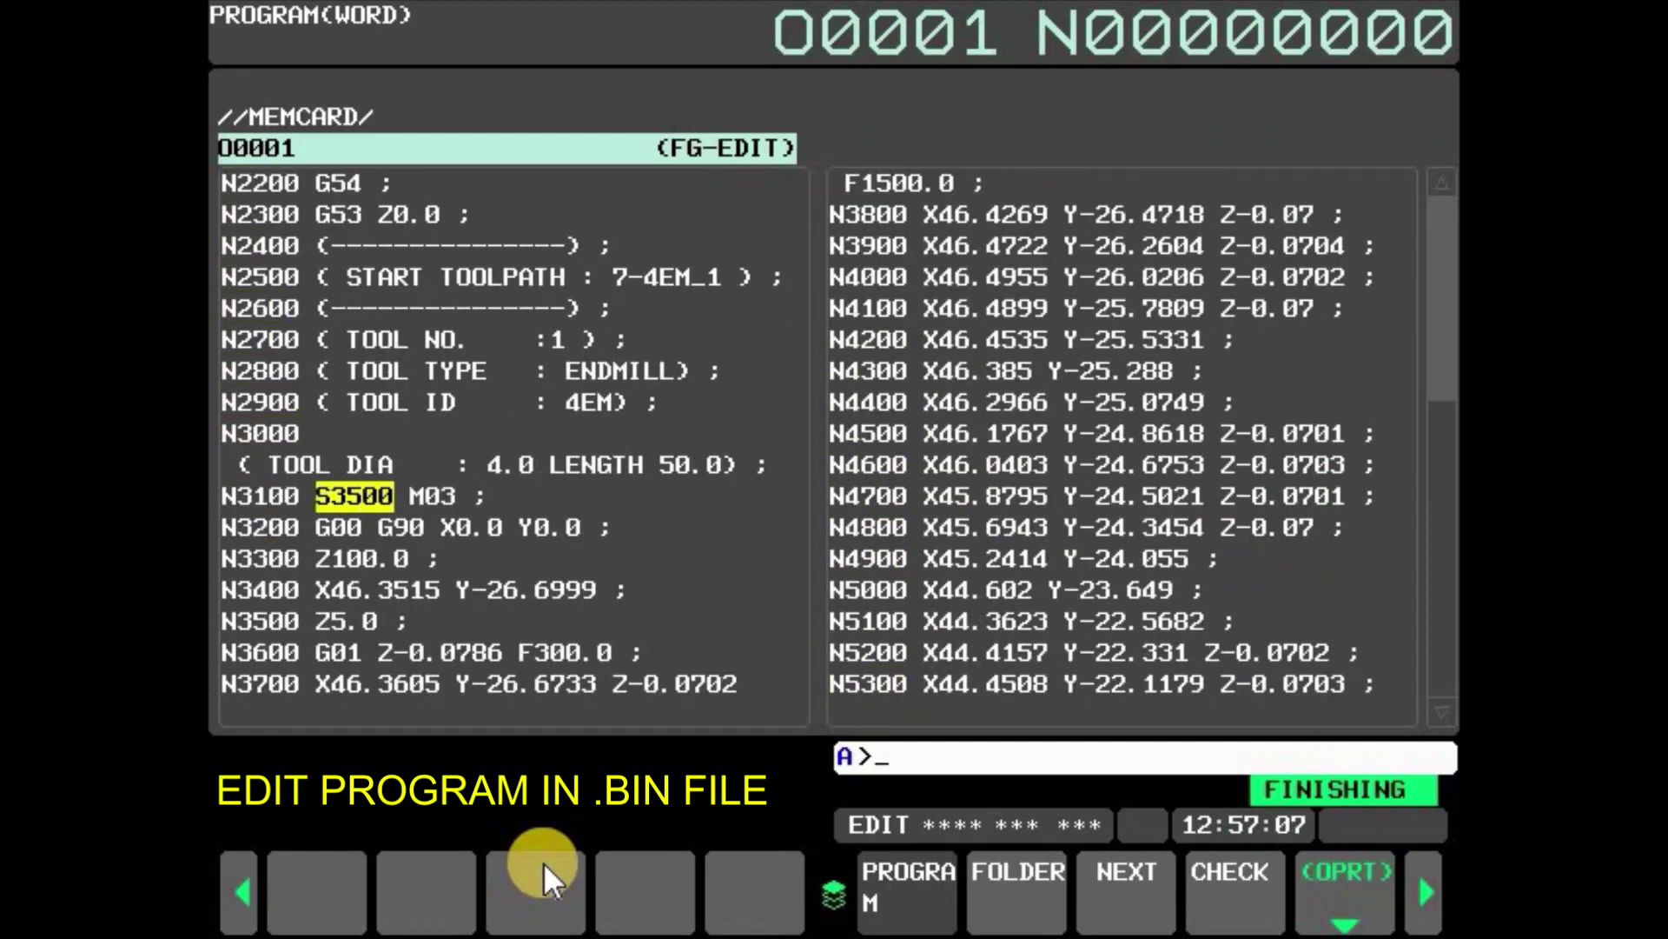
text(S4000)
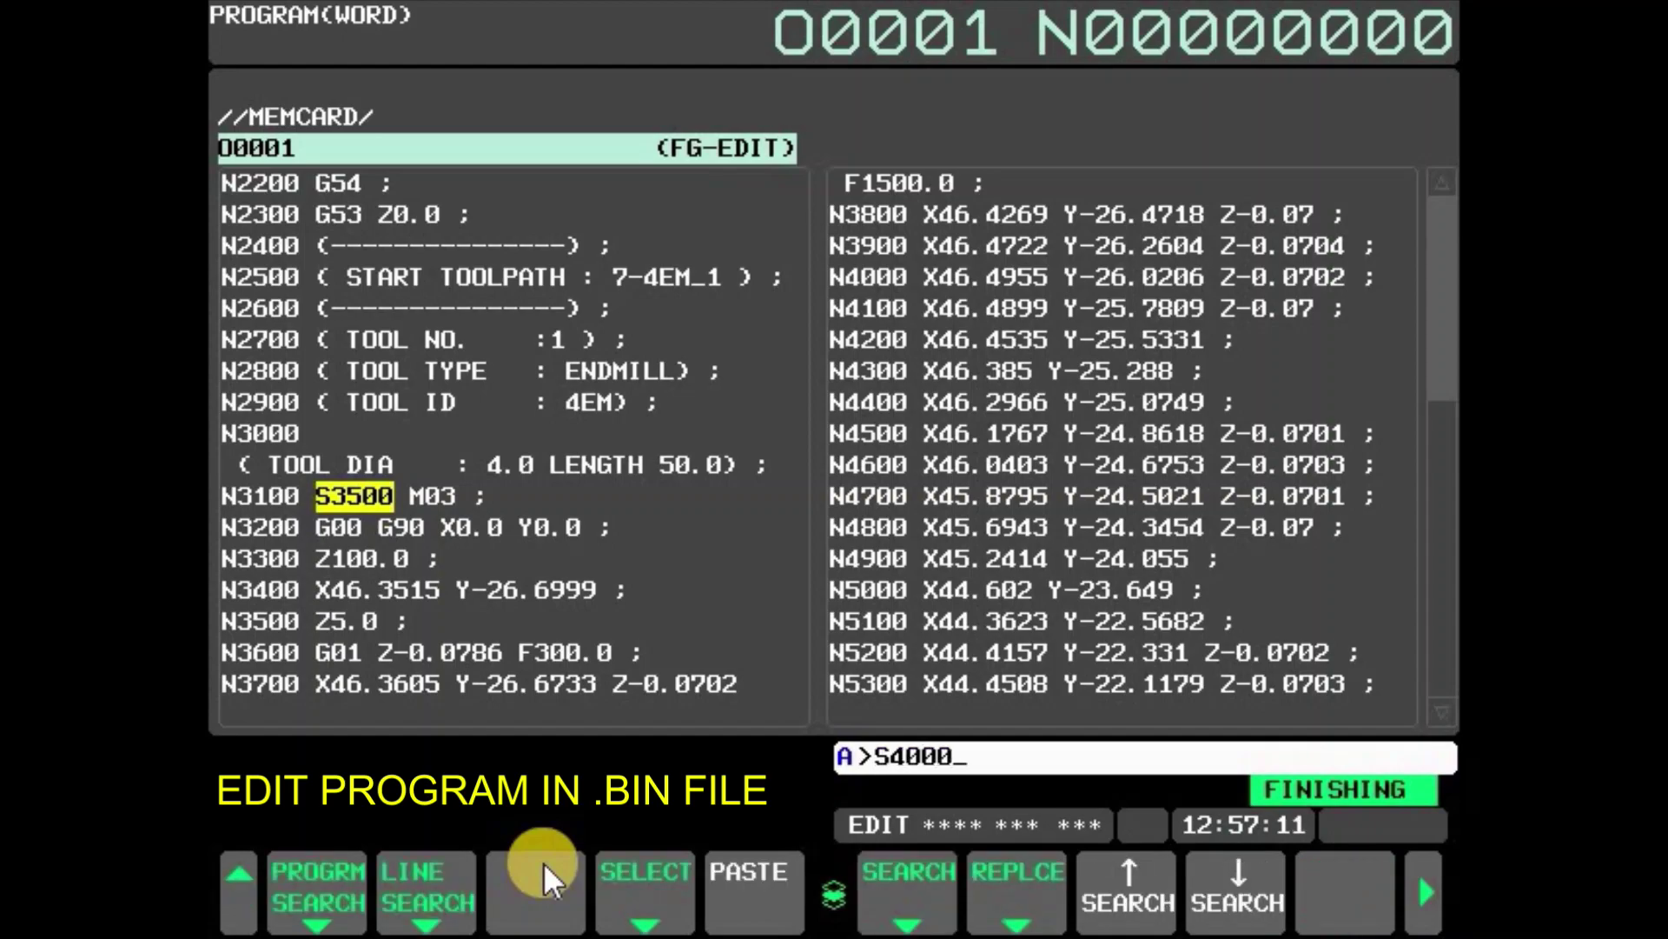
key(Insert)
key(Left)
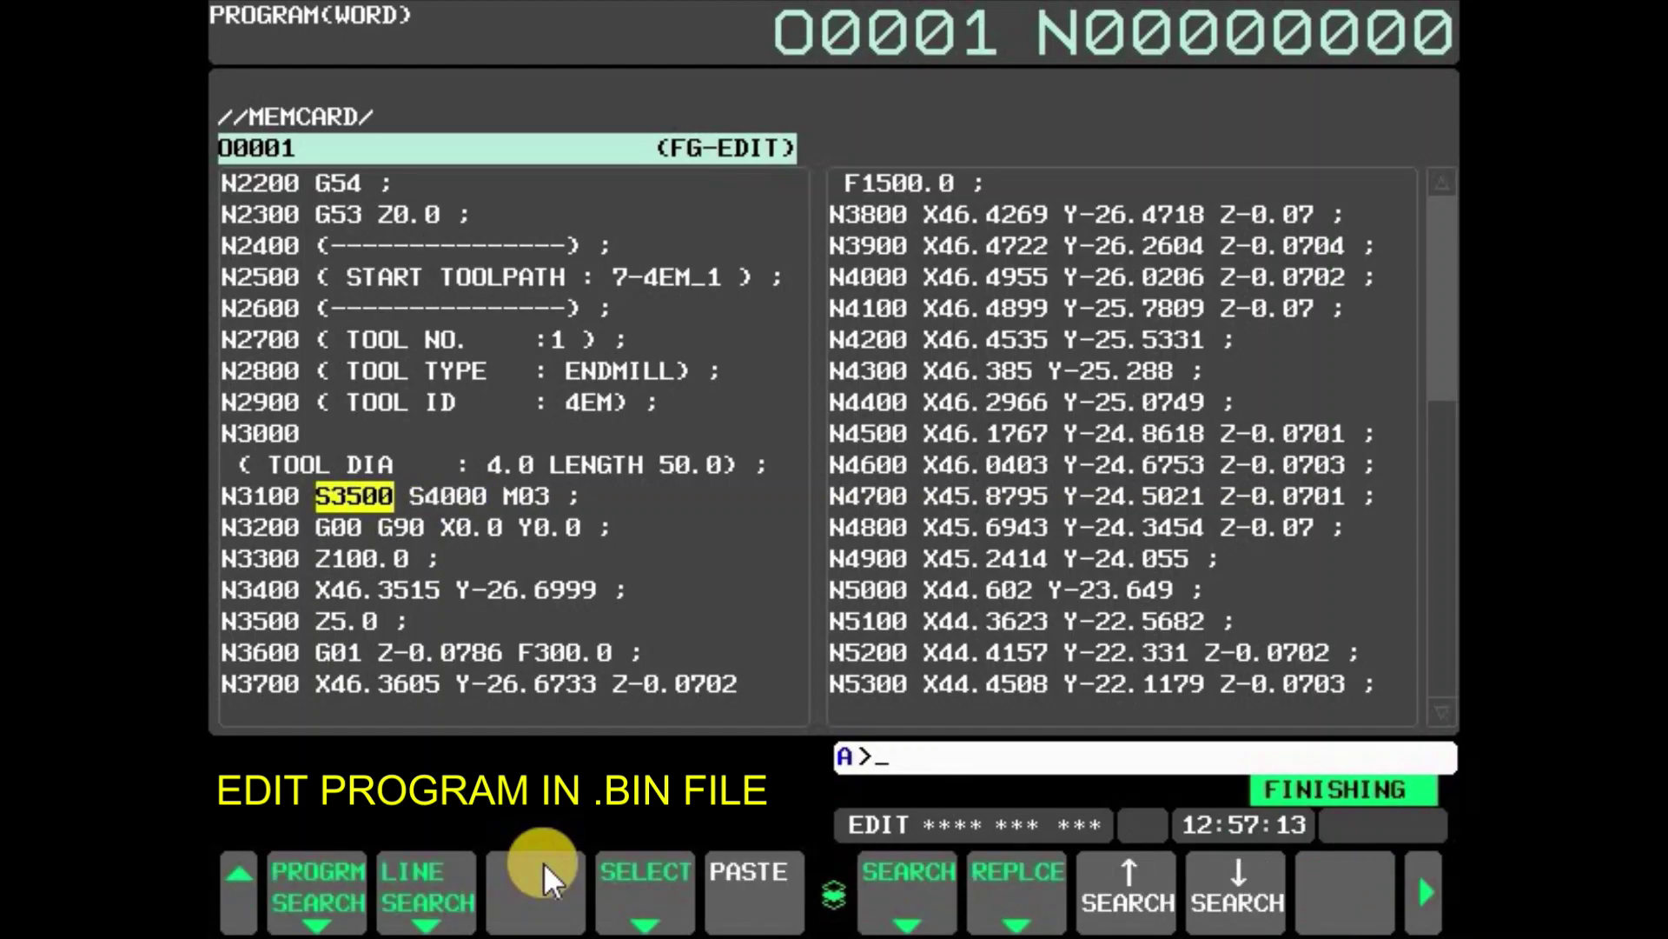
key(Delete)
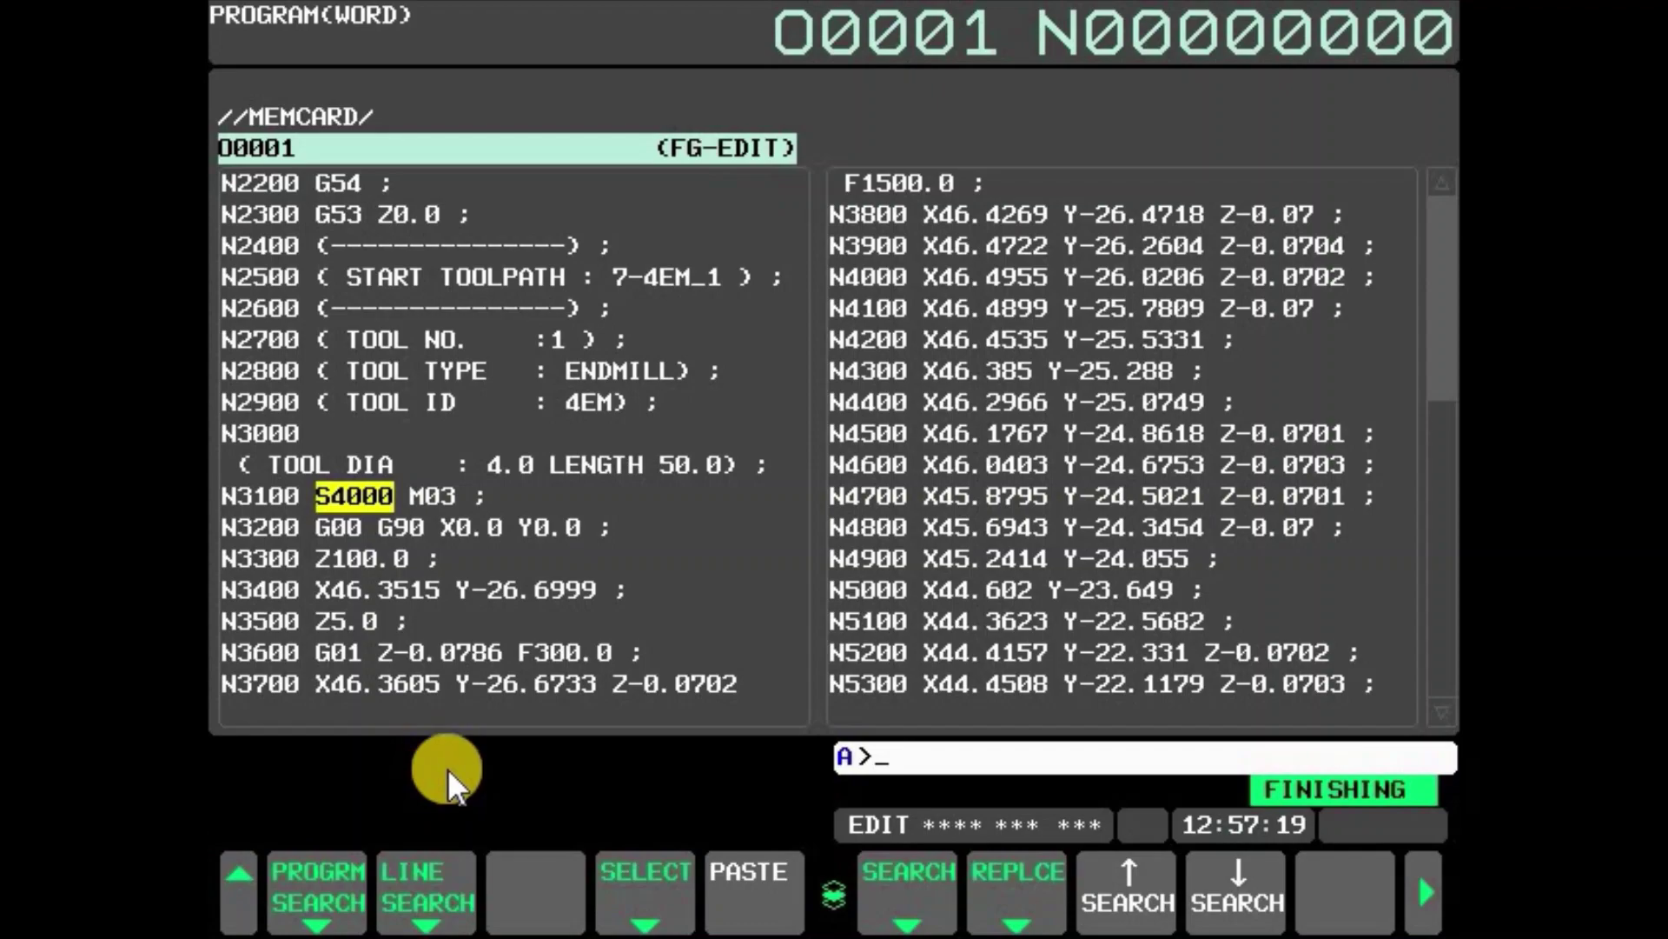
key(Escape)
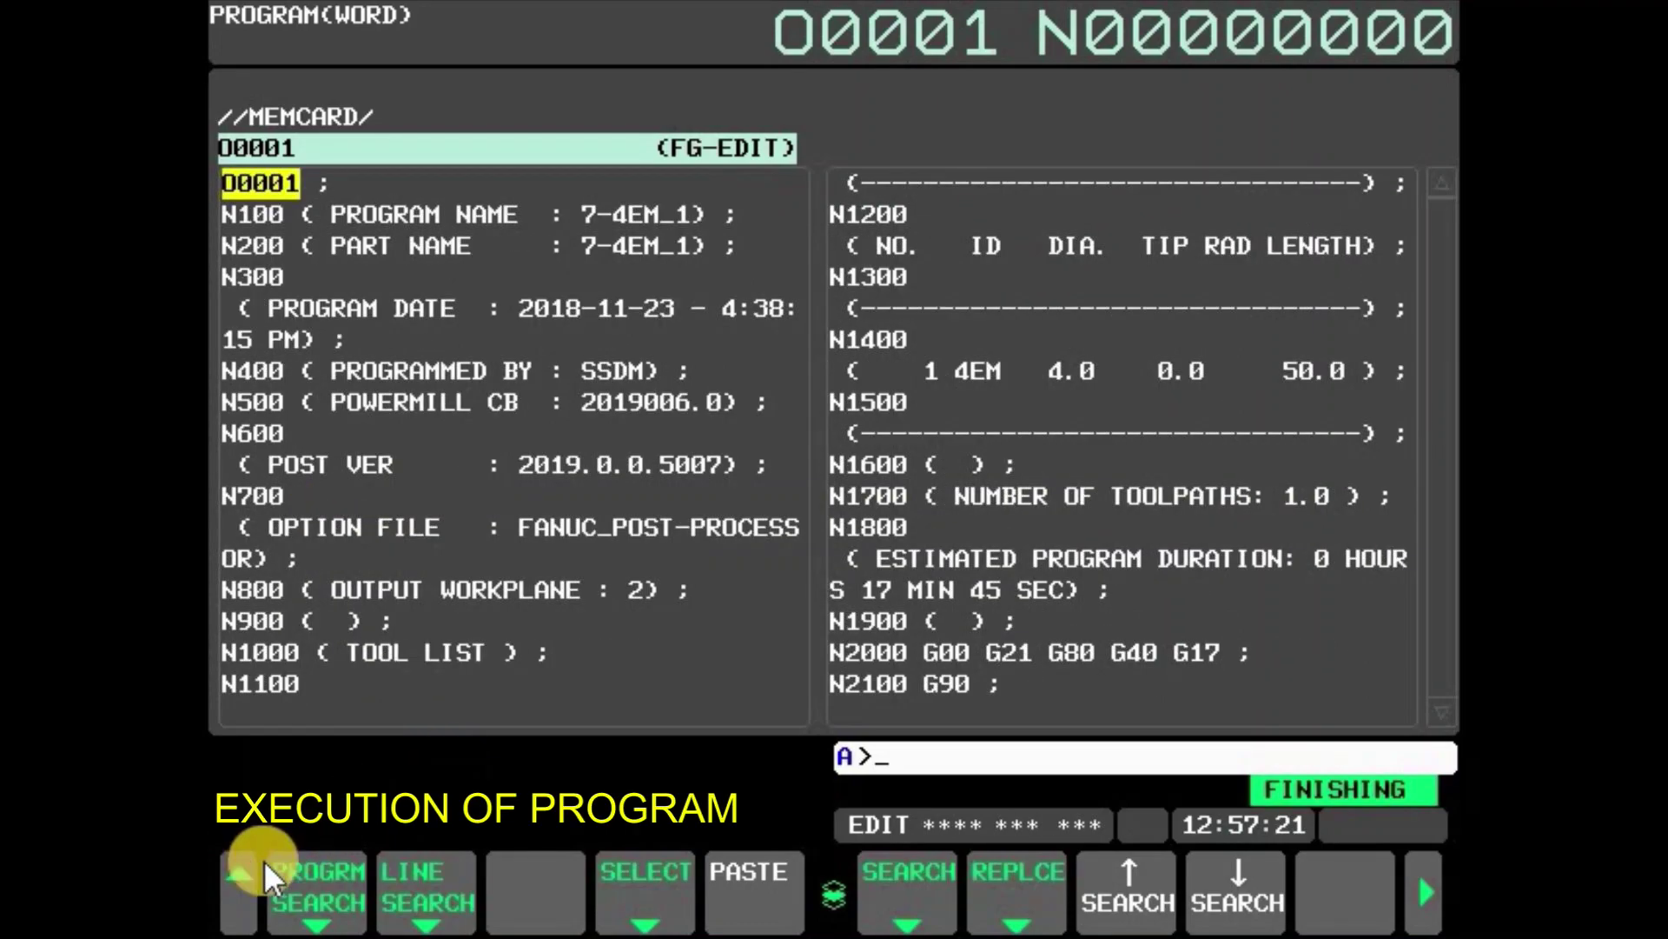